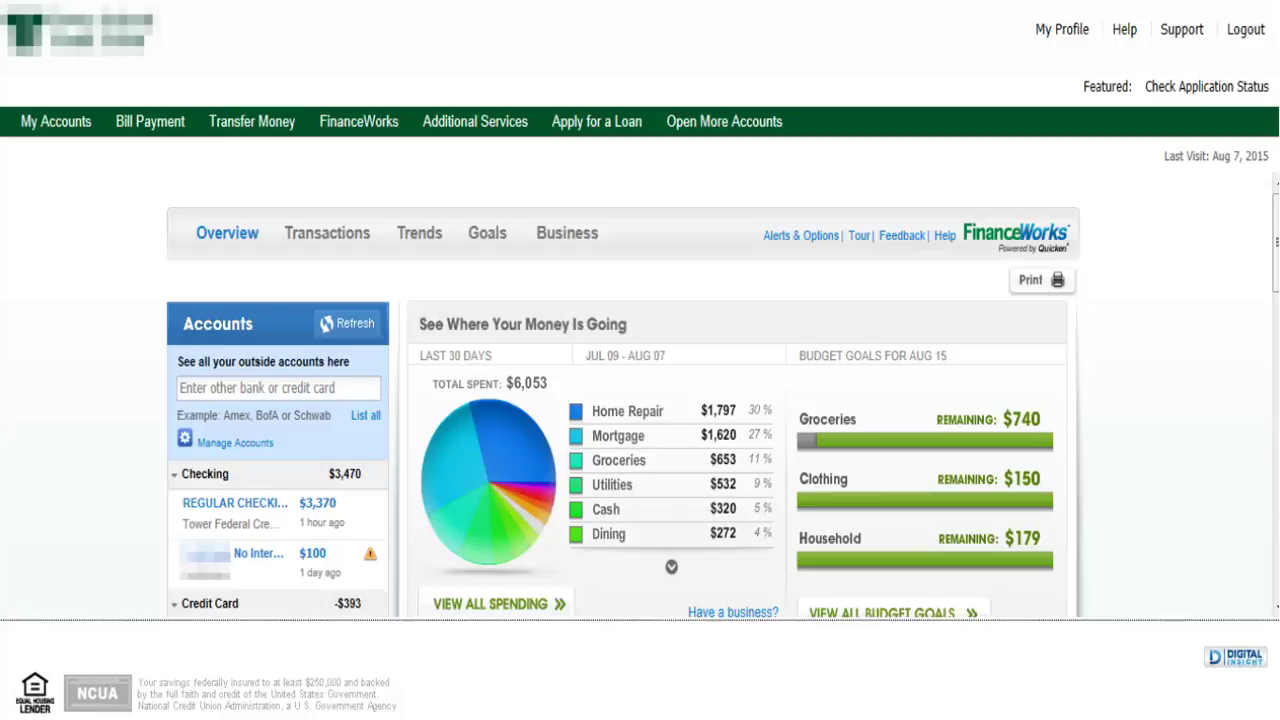
# - Drill into the Home Repair slice to see its $1,797 spending by month and payee
pyautogui.scroll(-1, 640, 400)
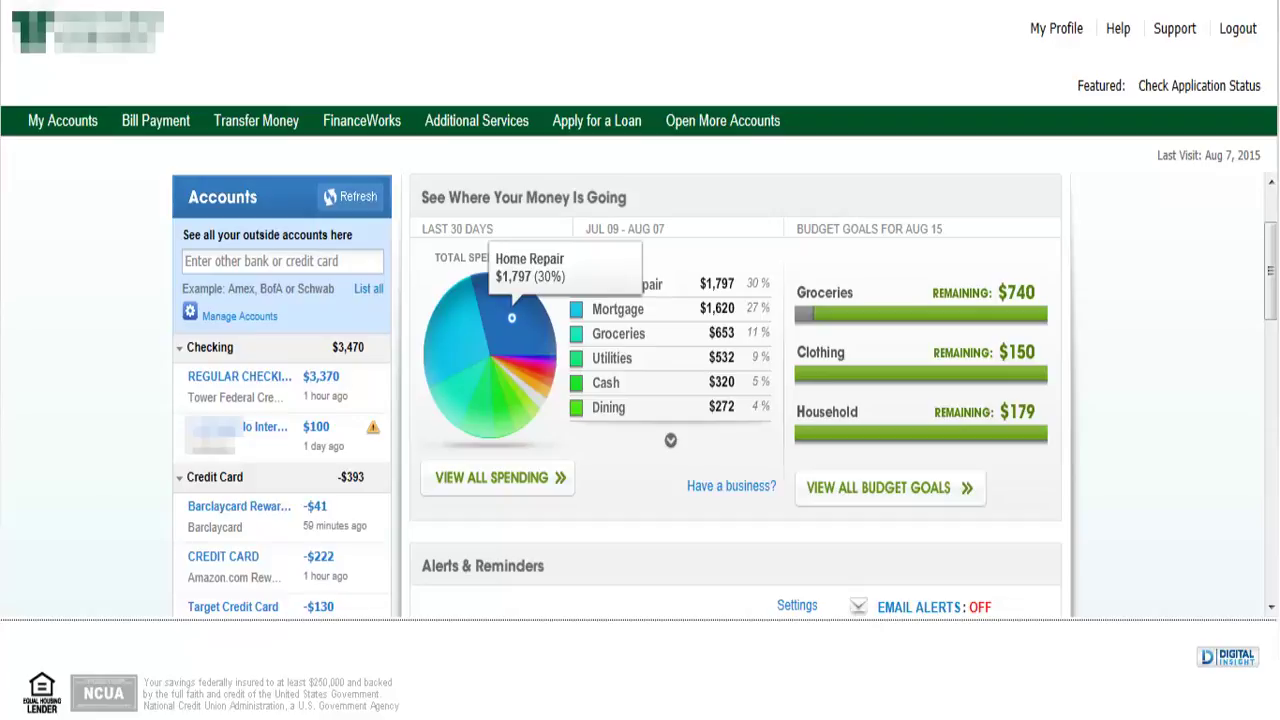
pyautogui.click(511, 317)
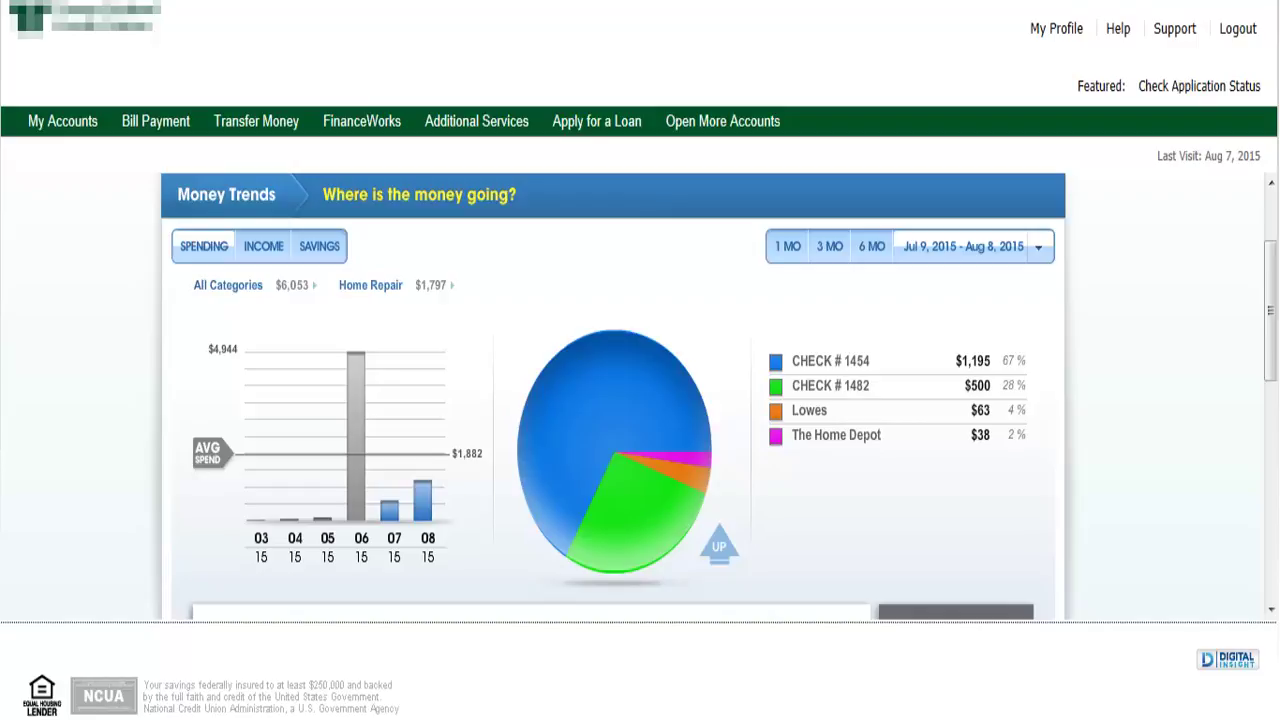
# - Scroll down through the Home Repair Money Trends breakdown
pyautogui.scroll(-5, 613, 400)
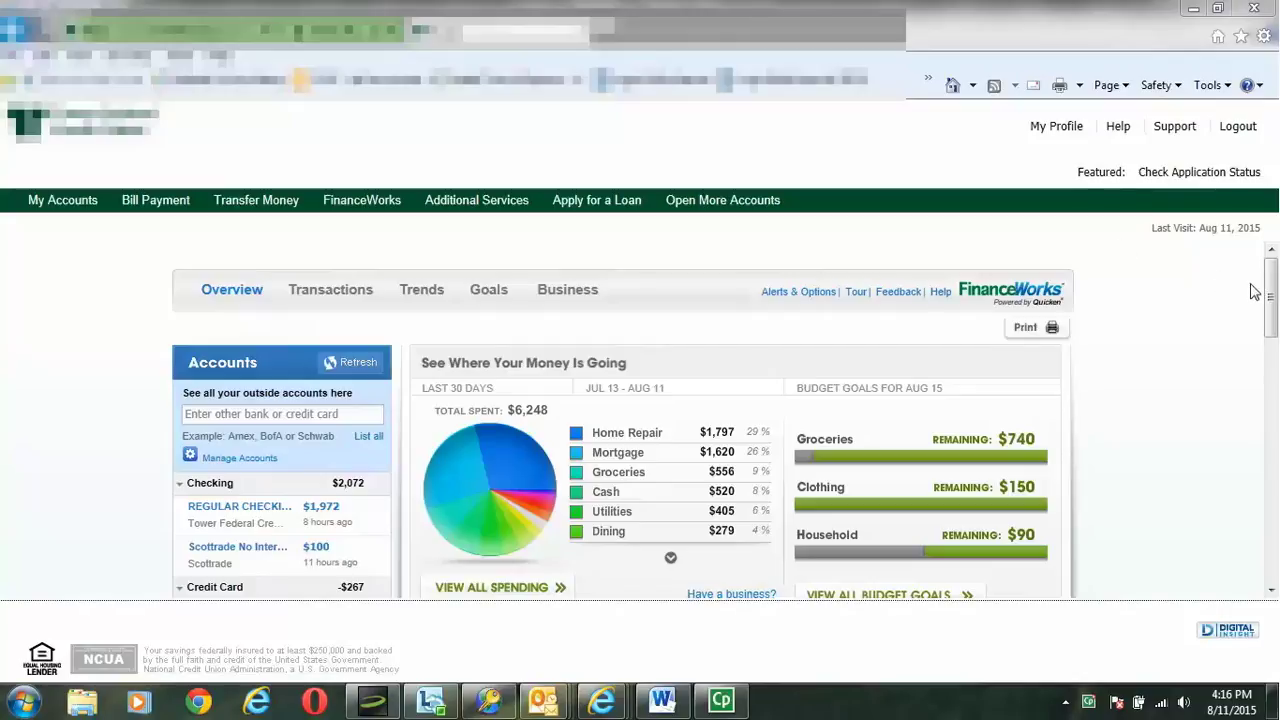
pyautogui.moveTo(1271, 291)
pyautogui.mouseDown()
pyautogui.moveTo(1273, 335)
pyautogui.moveTo(1273, 297)
pyautogui.mouseUp()
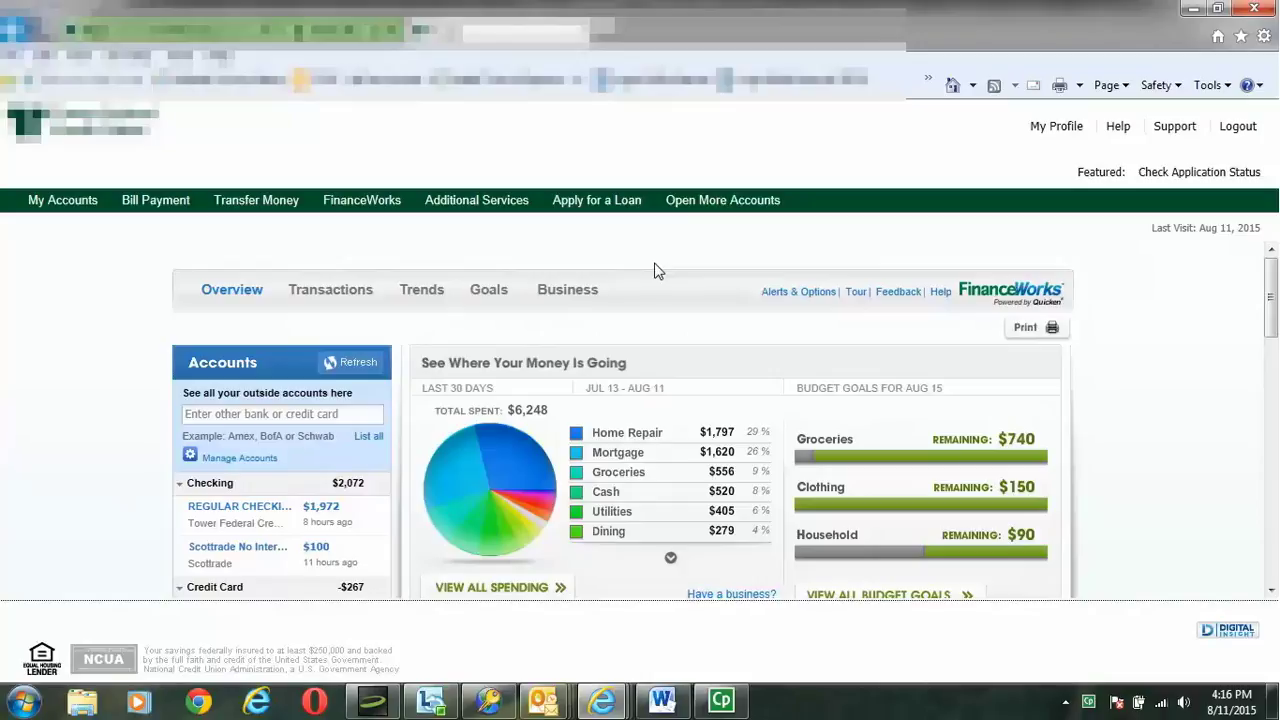
# - List cleared transactions on the Transactions page for the May 21 – Aug 13 range
pyautogui.click(362, 299)
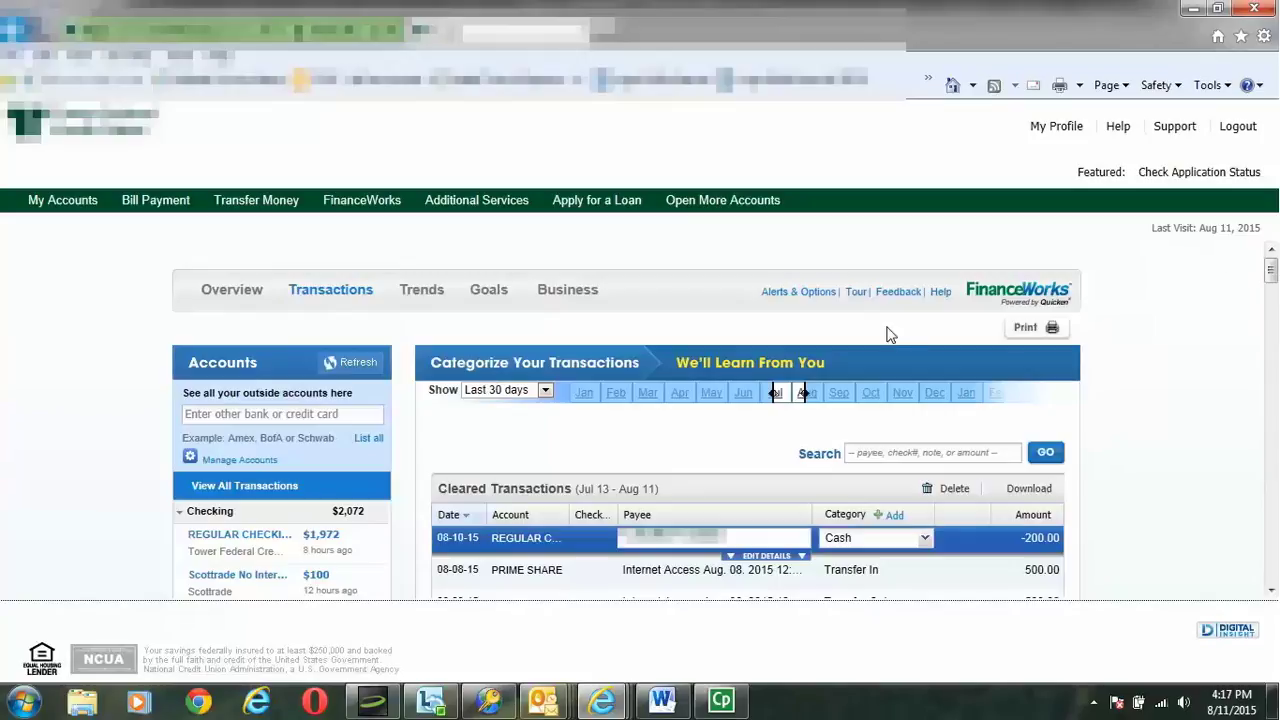
pyautogui.moveTo(780, 397); pyautogui.dragTo(718, 398)
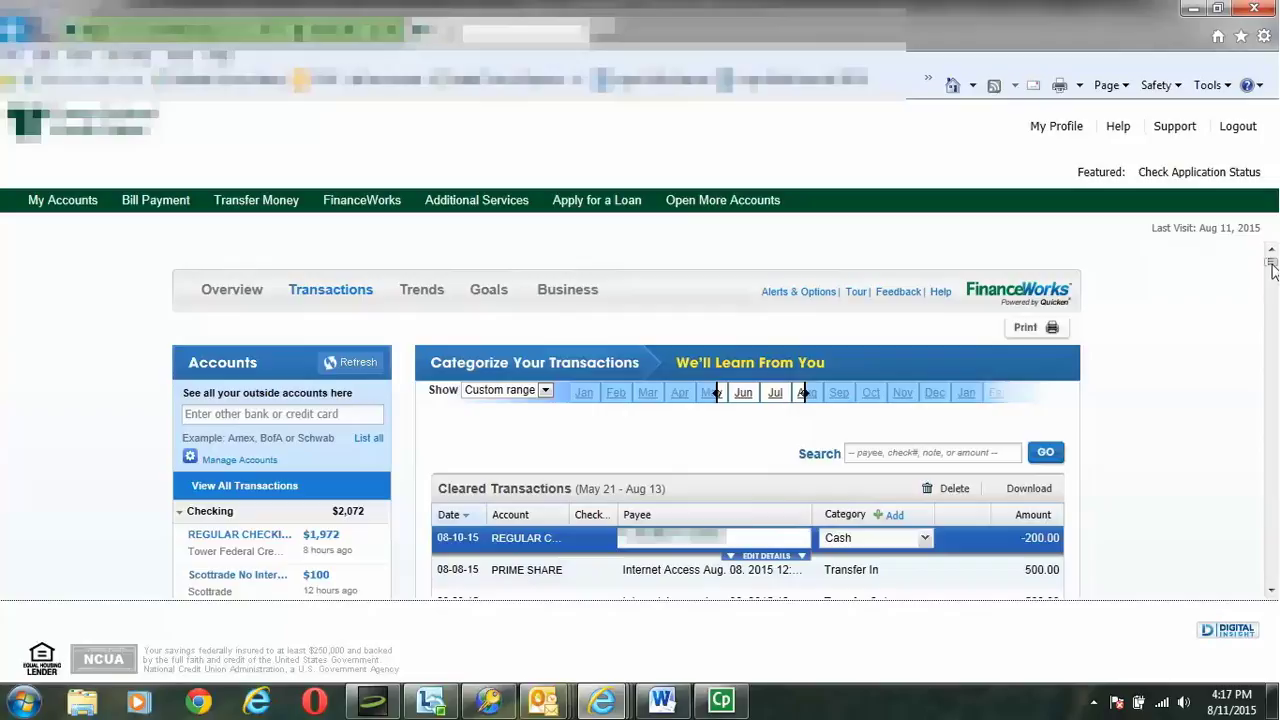
pyautogui.scroll(-3, 1272, 276)
pyautogui.scroll(-1, 1272, 276)
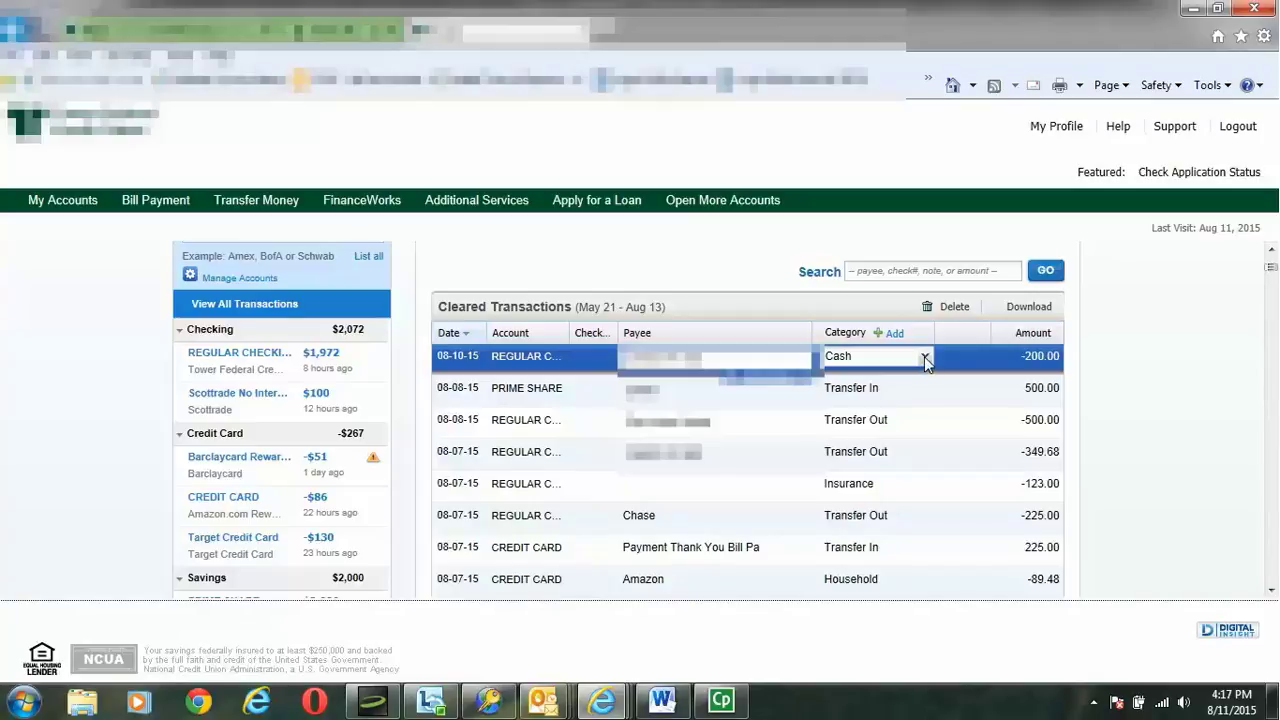
pyautogui.click(925, 359)
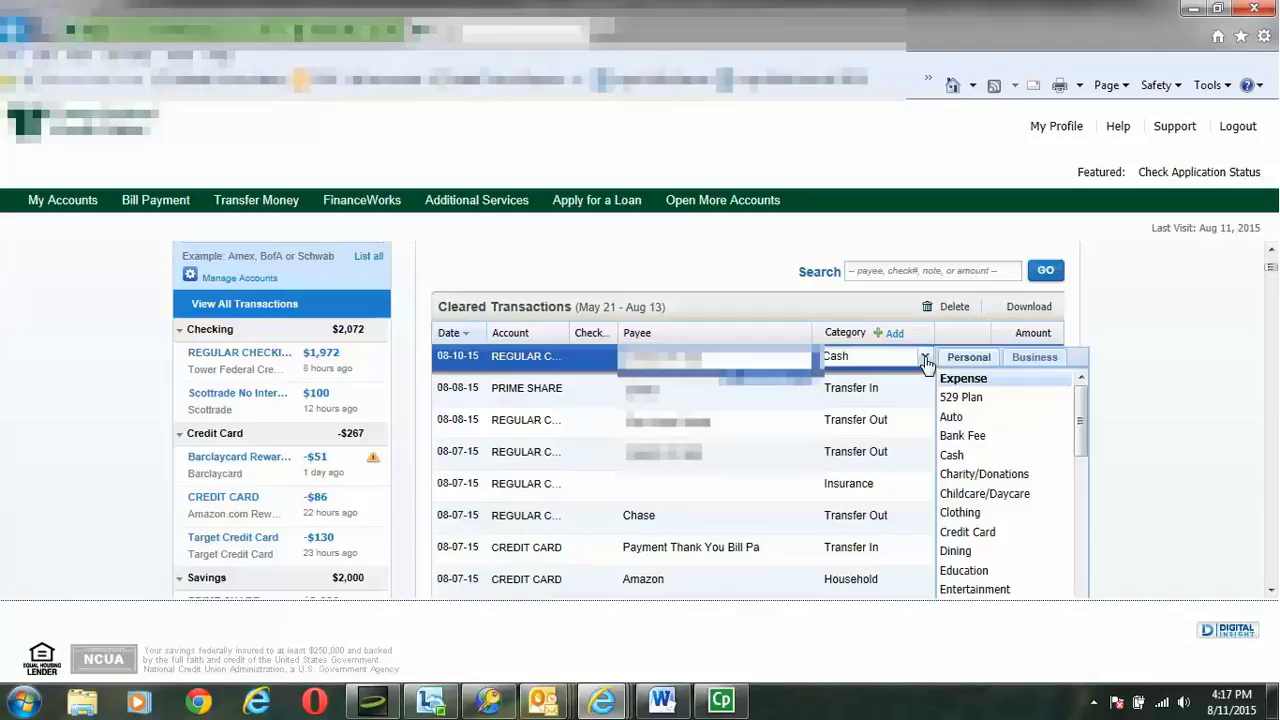
pyautogui.scroll(-1, 1082, 414)
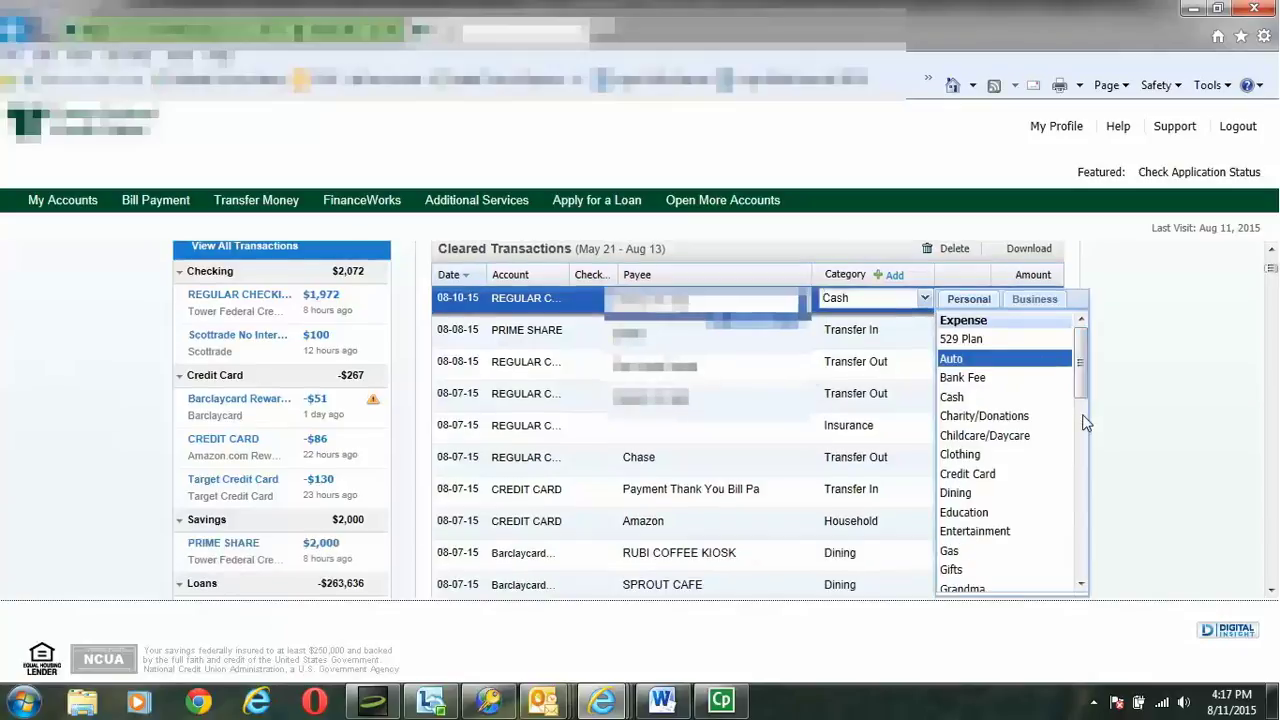
pyautogui.moveTo(1086, 390)
pyautogui.mouseDown()
pyautogui.moveTo(1086, 434)
pyautogui.moveTo(1076, 367)
pyautogui.mouseUp()
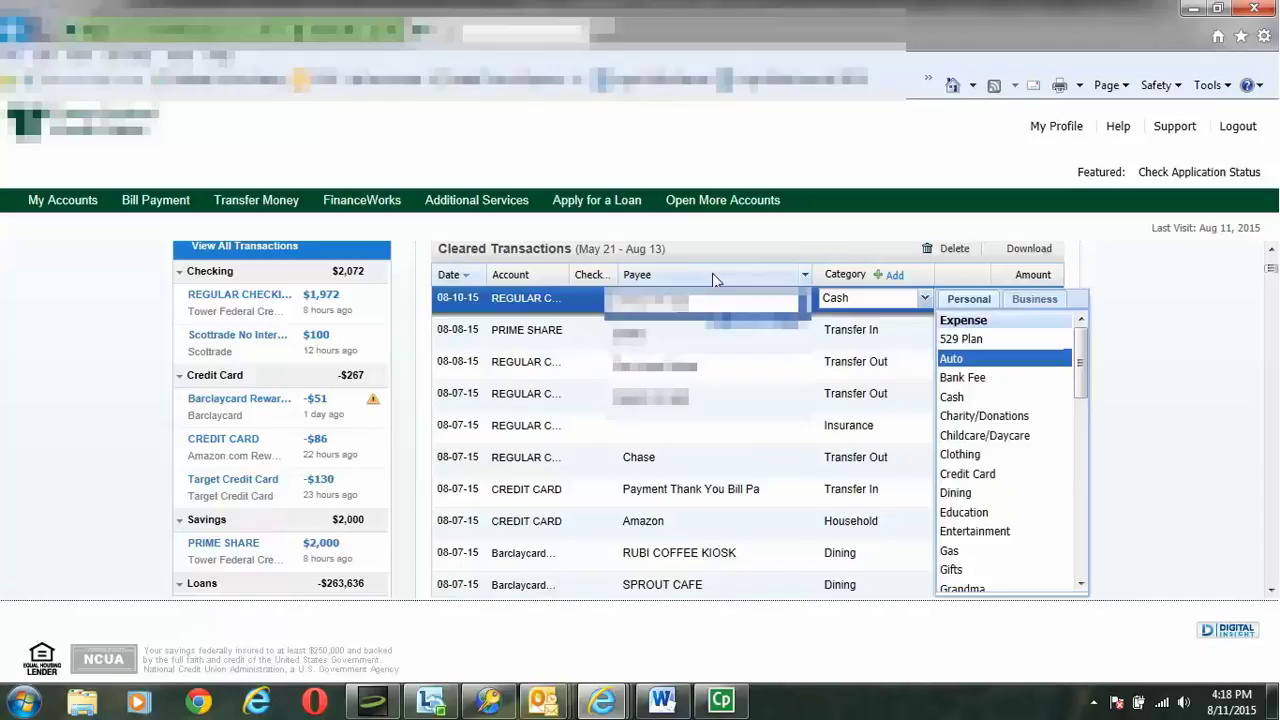
pyautogui.click(1235, 402)
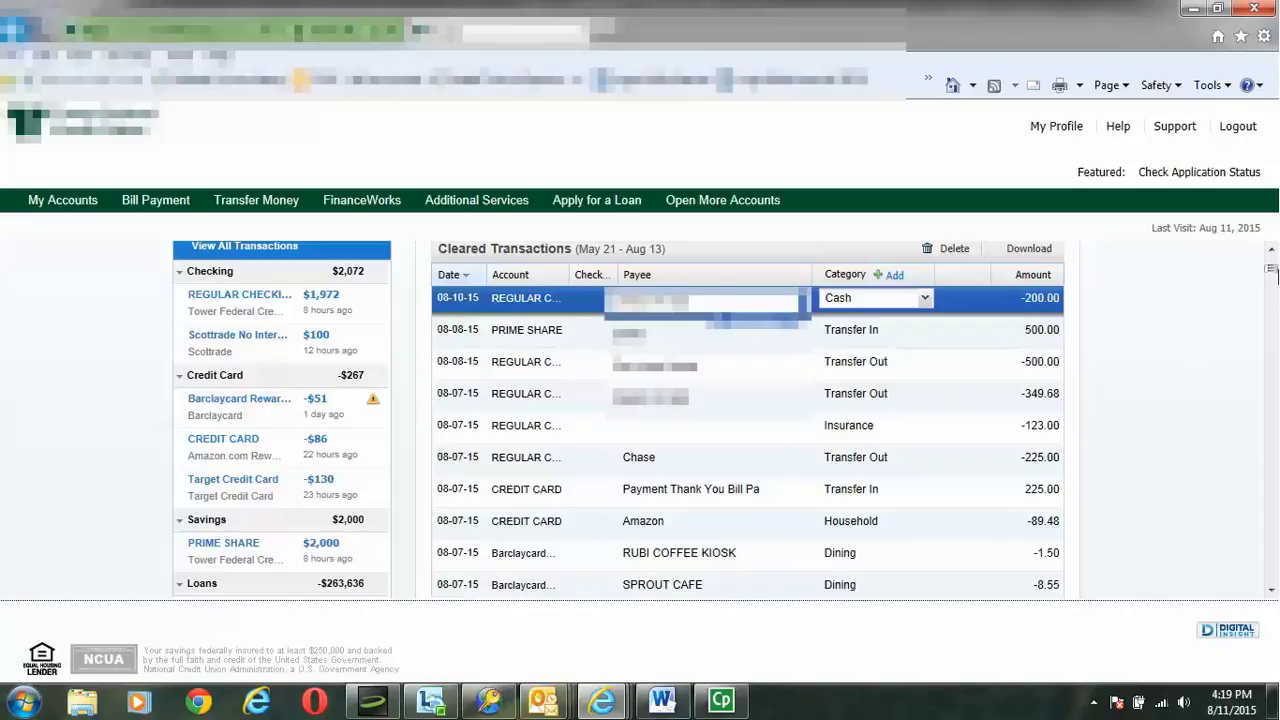
pyautogui.moveTo(1272, 270)
pyautogui.mouseDown()
pyautogui.moveTo(1272, 293)
pyautogui.moveTo(1272, 262)
pyautogui.mouseUp()
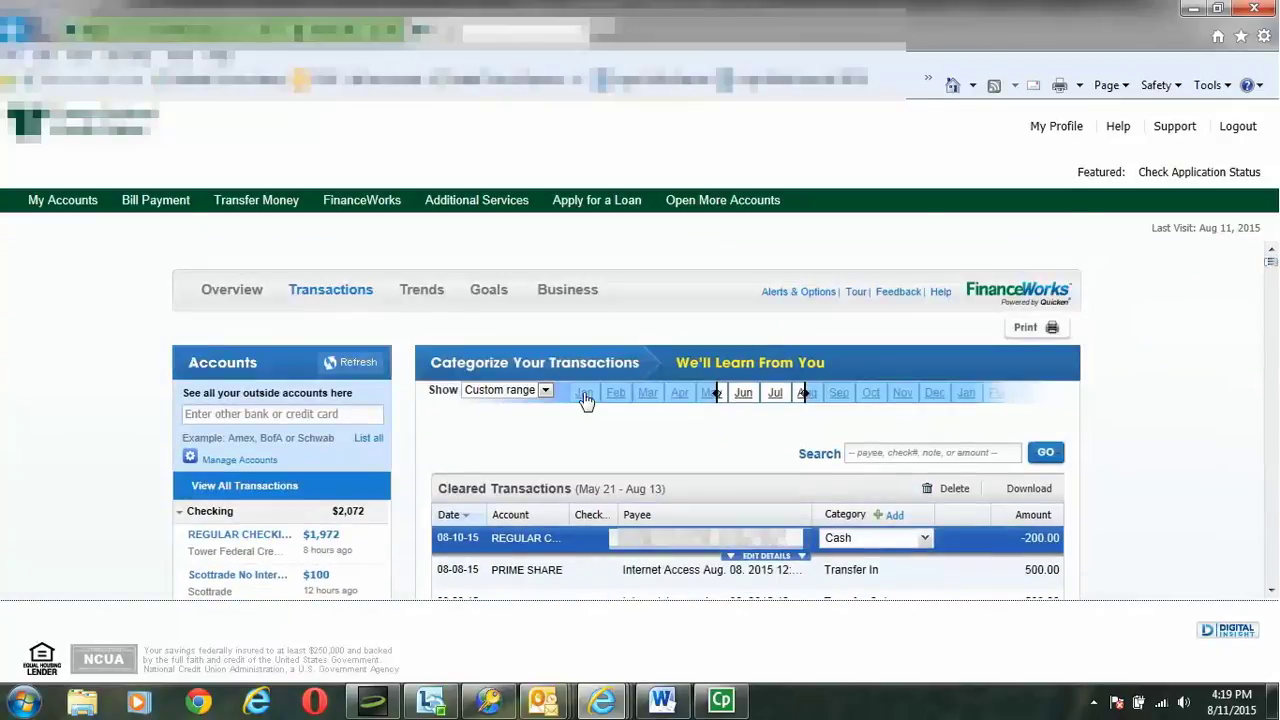
pyautogui.click(912, 453)
pyautogui.click(418, 306)
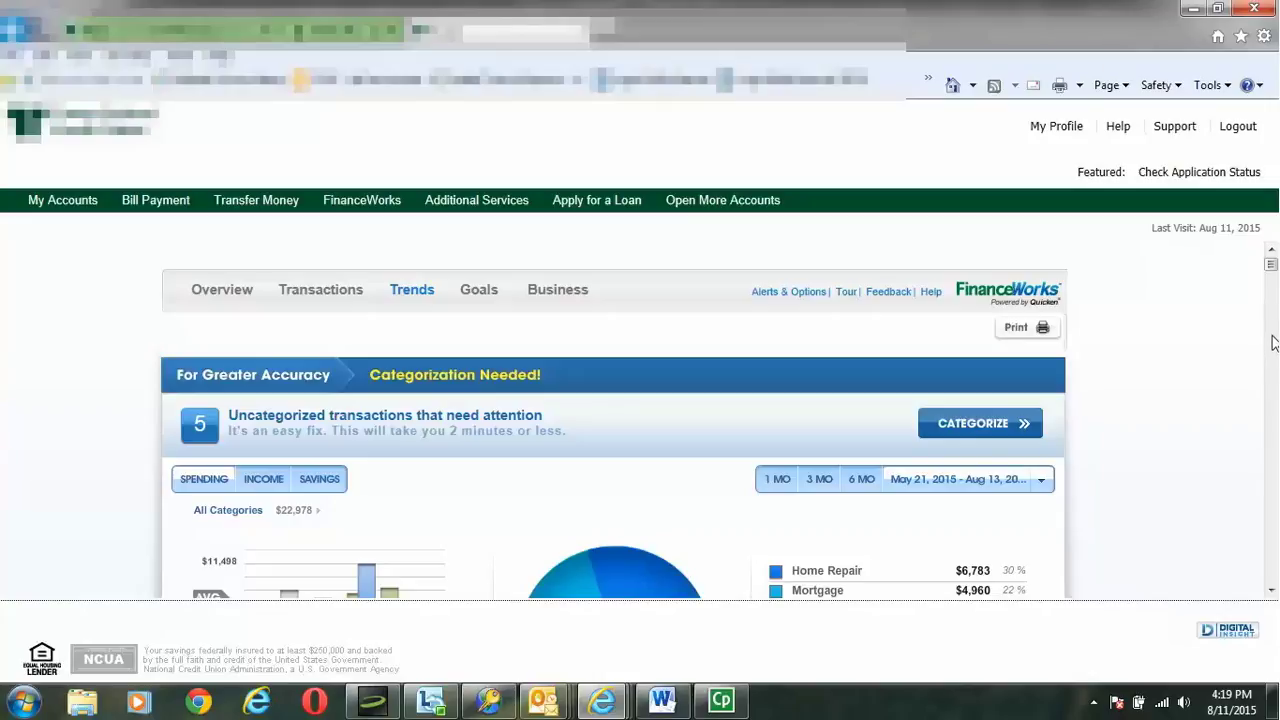
pyautogui.scroll(-3, 1272, 343)
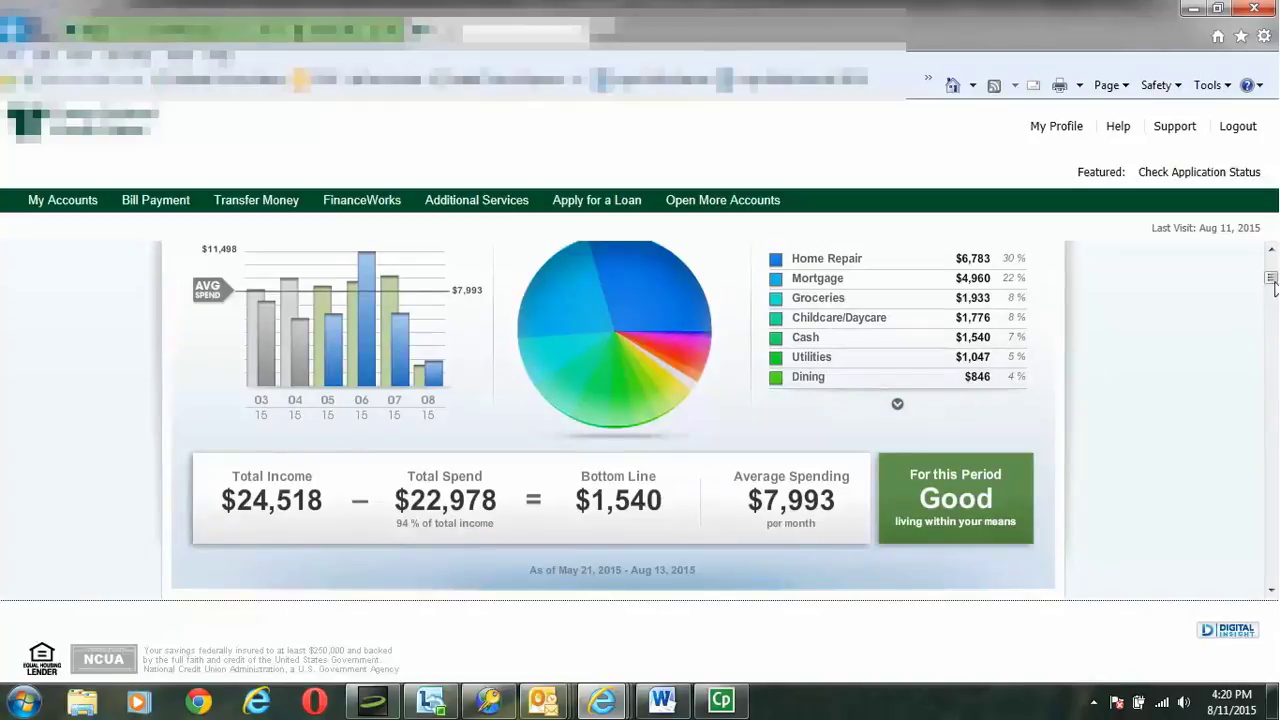
pyautogui.scroll(2, 1273, 287)
pyautogui.scroll(-2, 1273, 287)
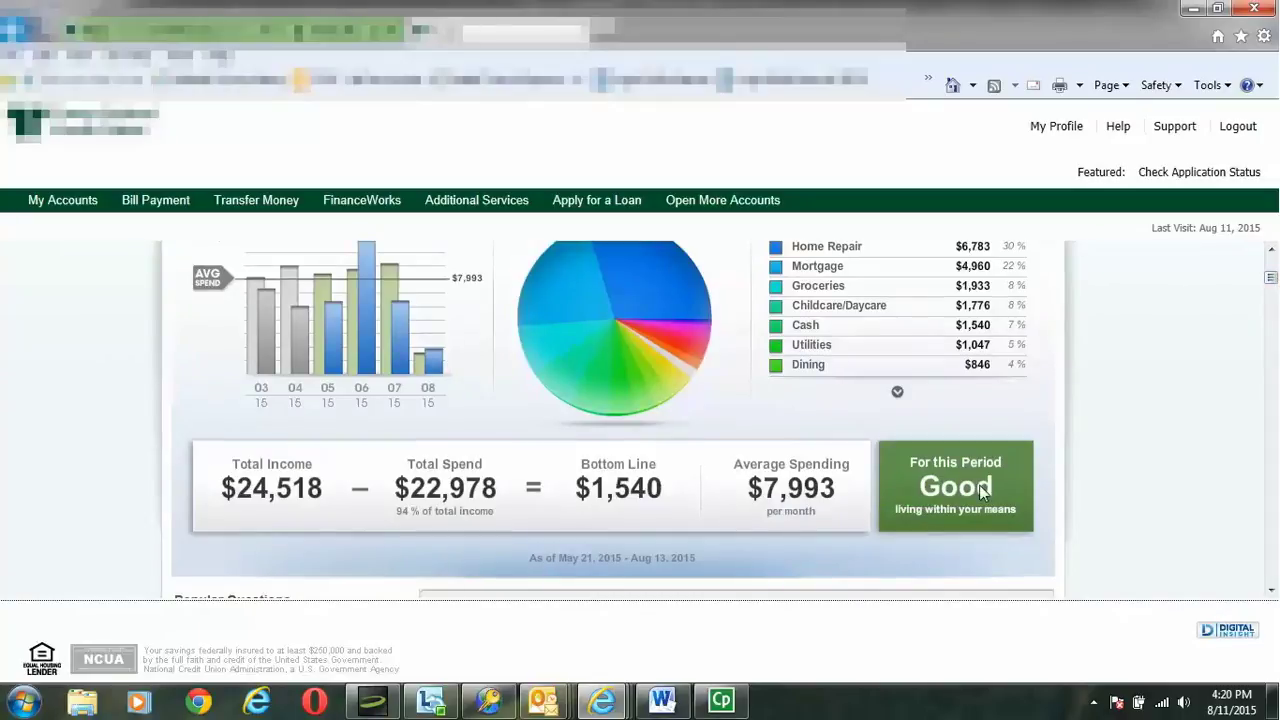
pyautogui.scroll(5, 1273, 287)
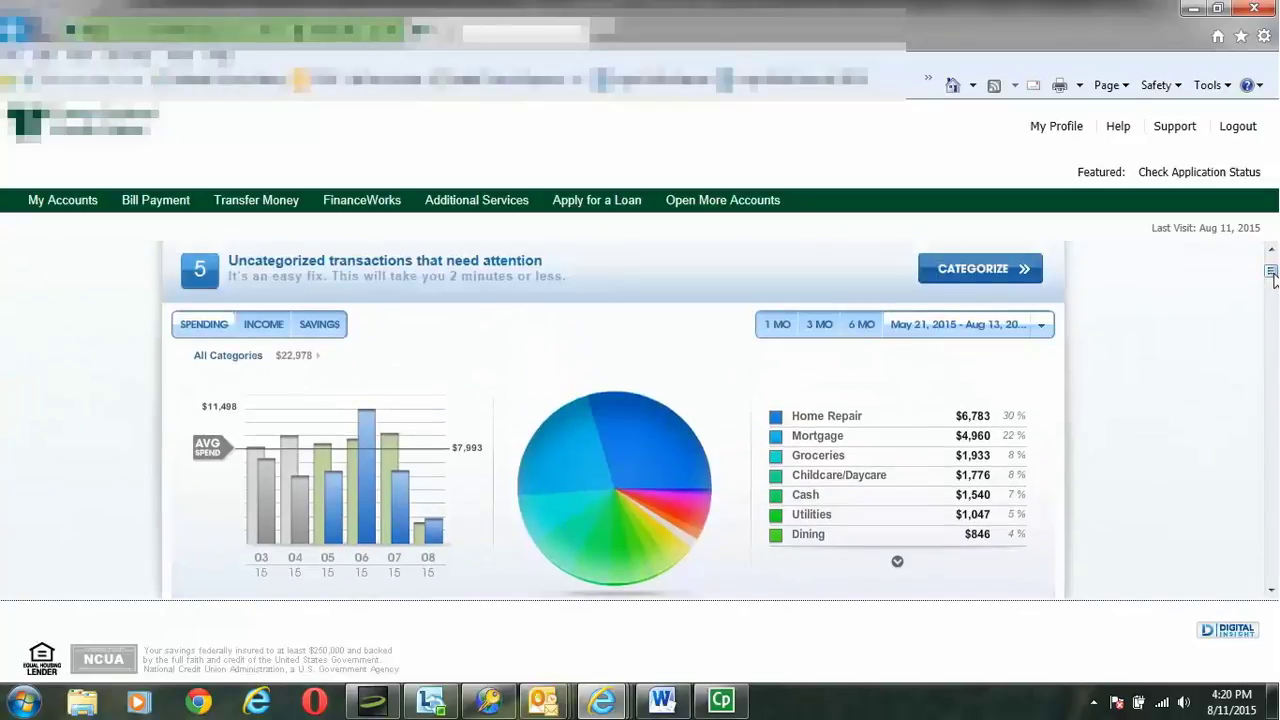
pyautogui.click(815, 323)
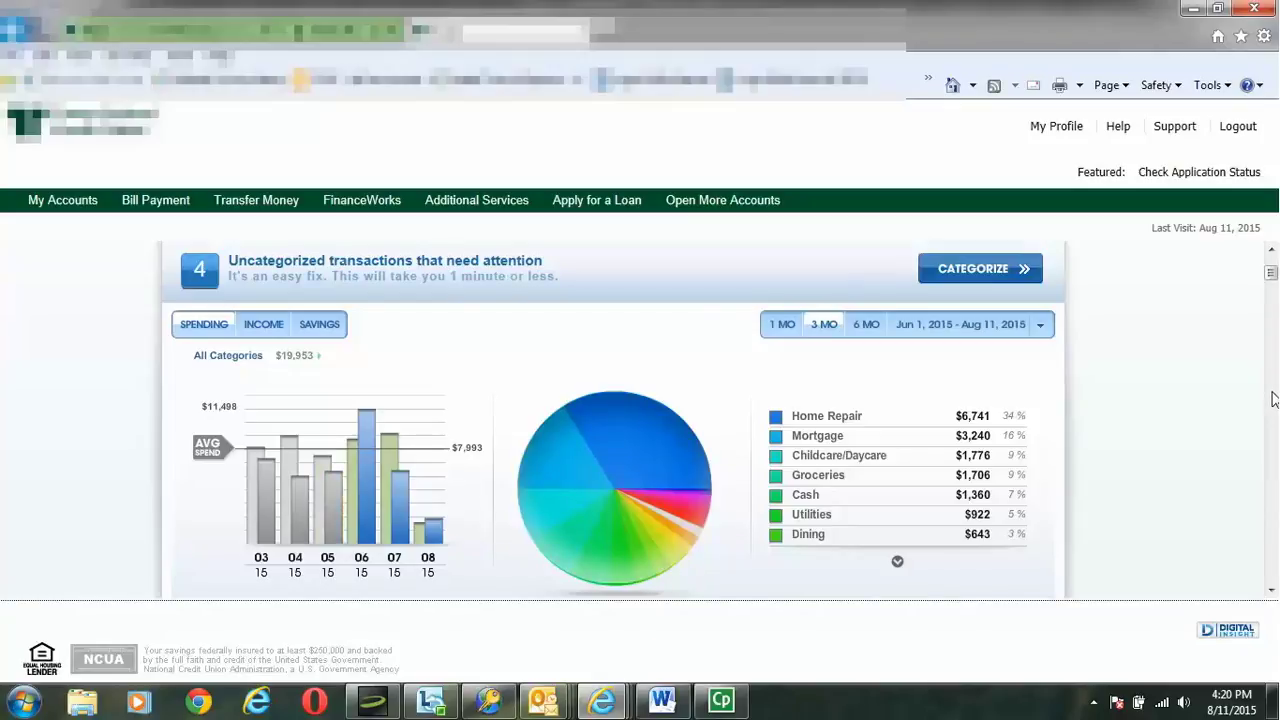
pyautogui.scroll(-10, 1272, 458)
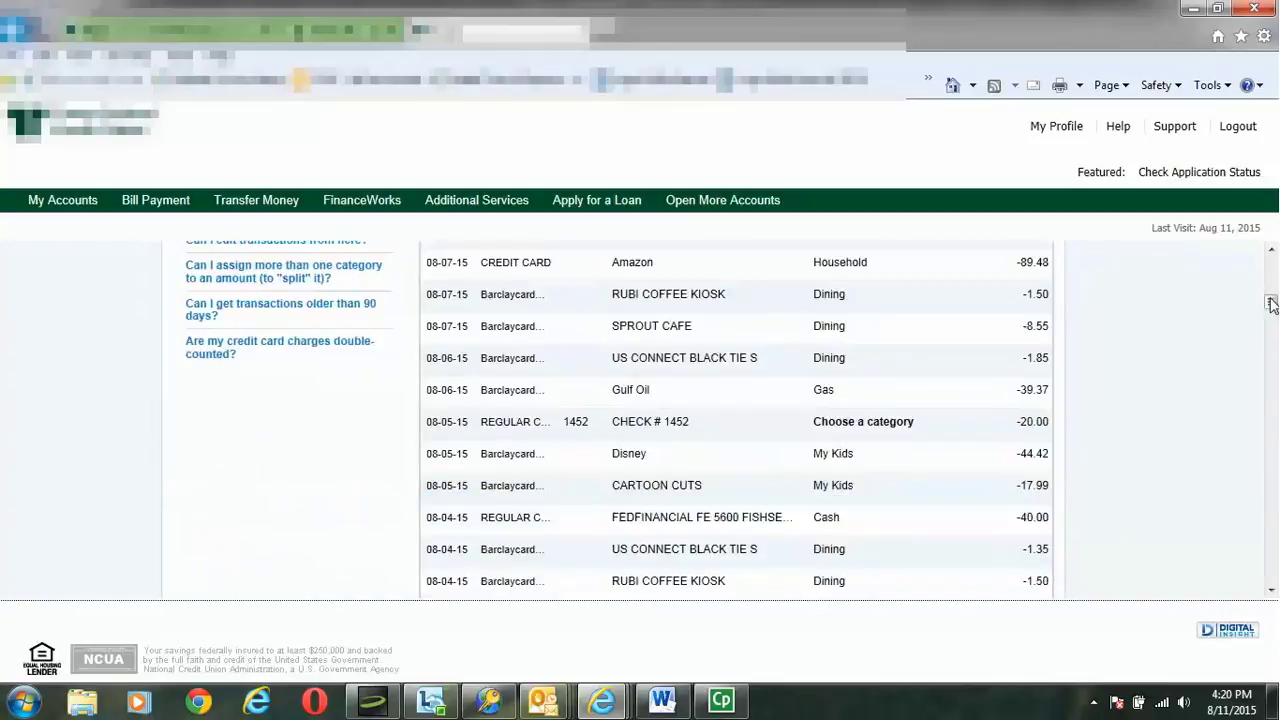
pyautogui.moveTo(1270, 302); pyautogui.dragTo(1272, 252)
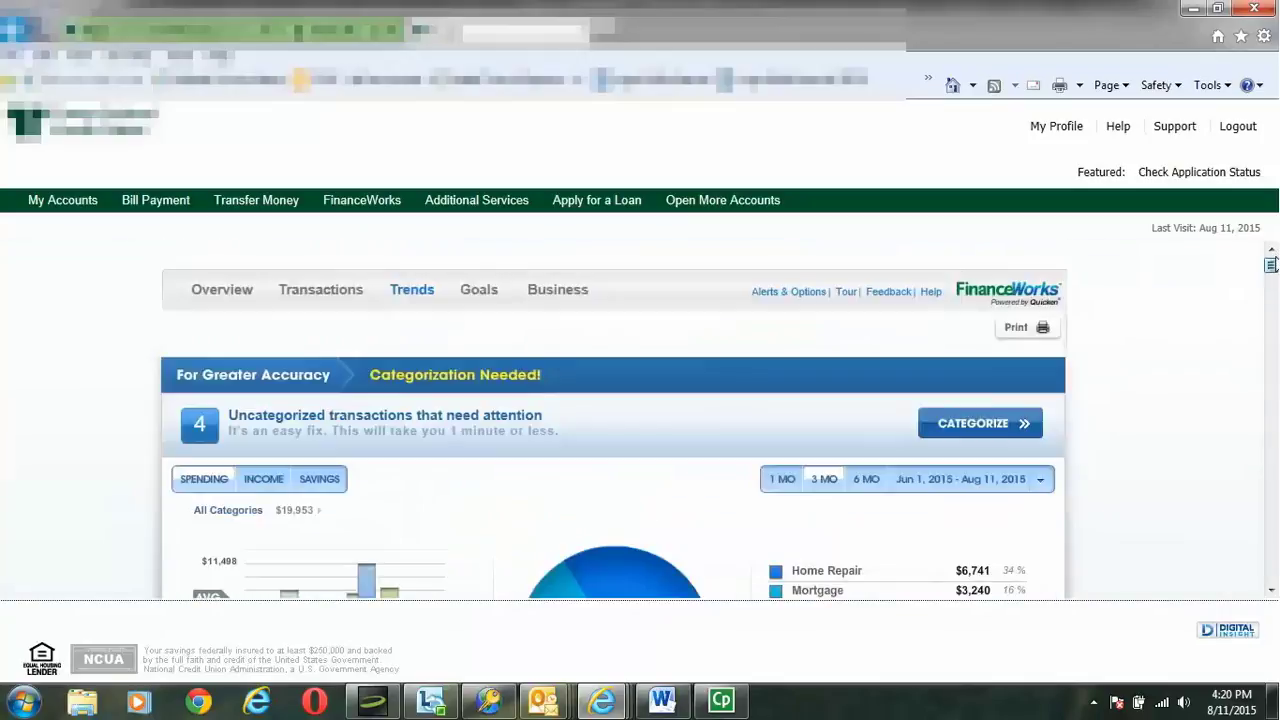
# - Drill into the $329 Uncategorized slice of the spending pie chart
pyautogui.scroll(-3, 1270, 264)
pyautogui.moveTo(698, 466)
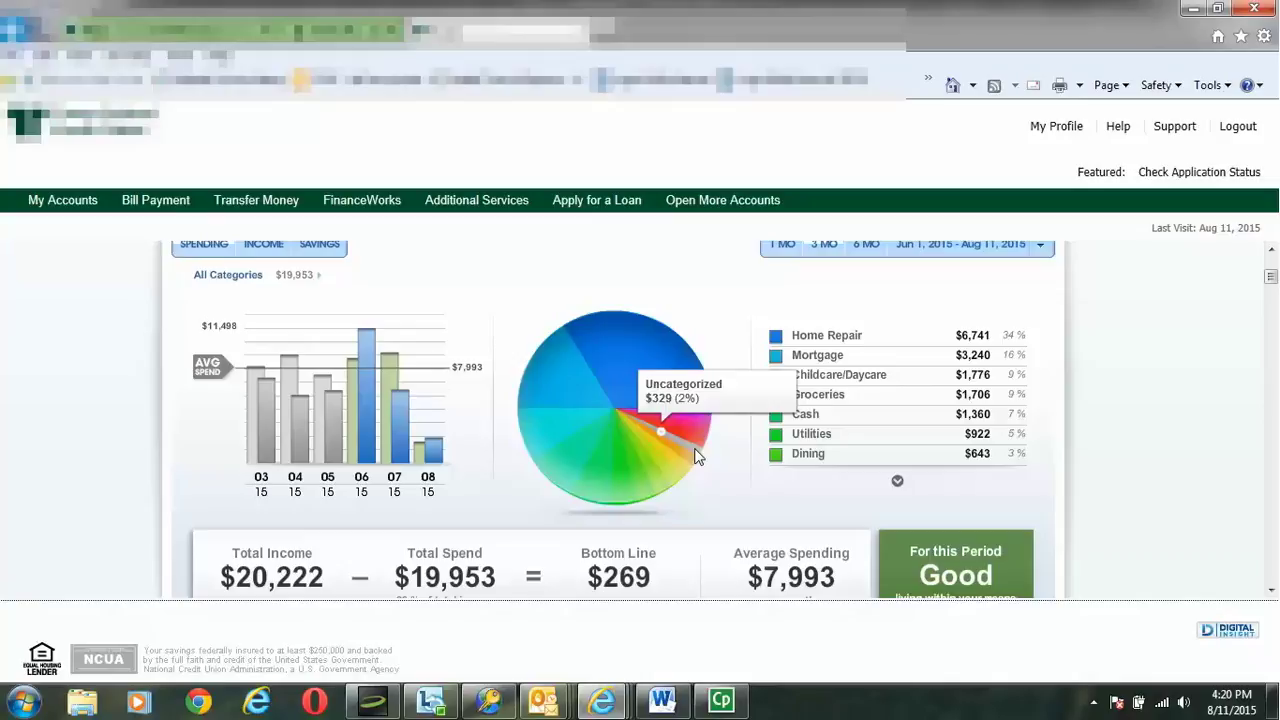
pyautogui.click(698, 457)
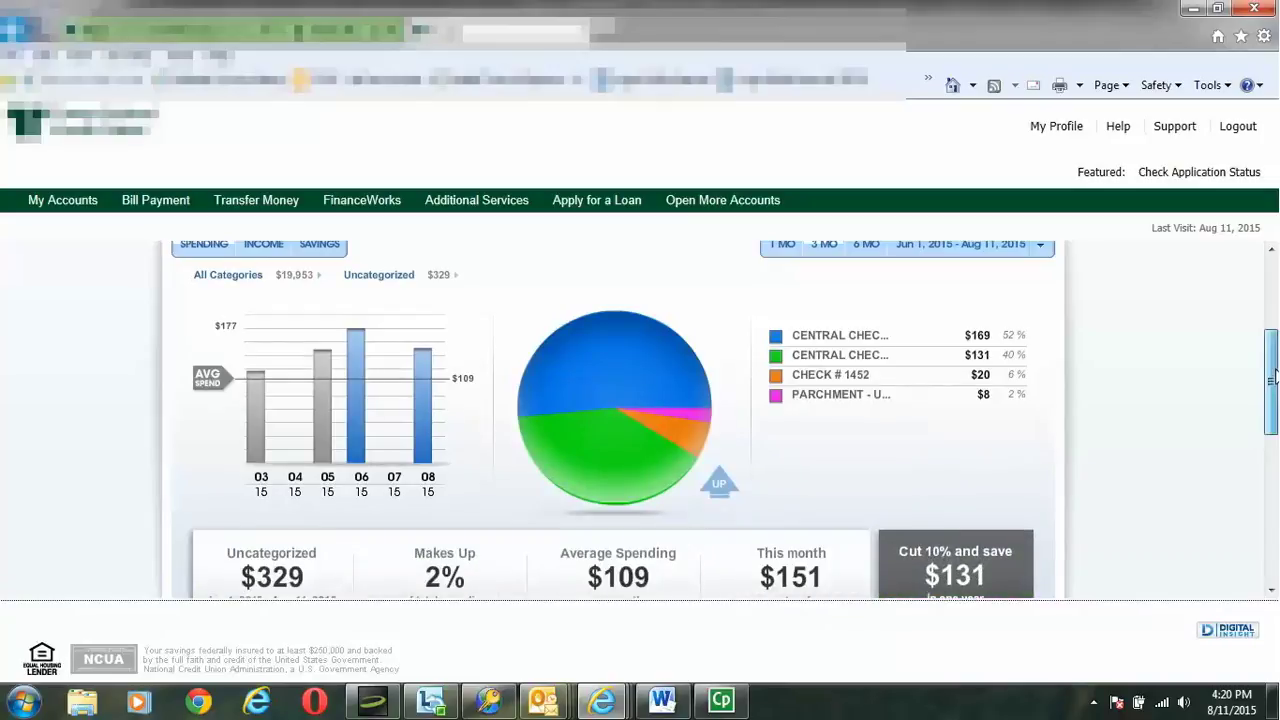
# - Categorize the 08-03-15 Central Checkout transaction as Household
pyautogui.moveTo(1273, 378); pyautogui.dragTo(1273, 472)
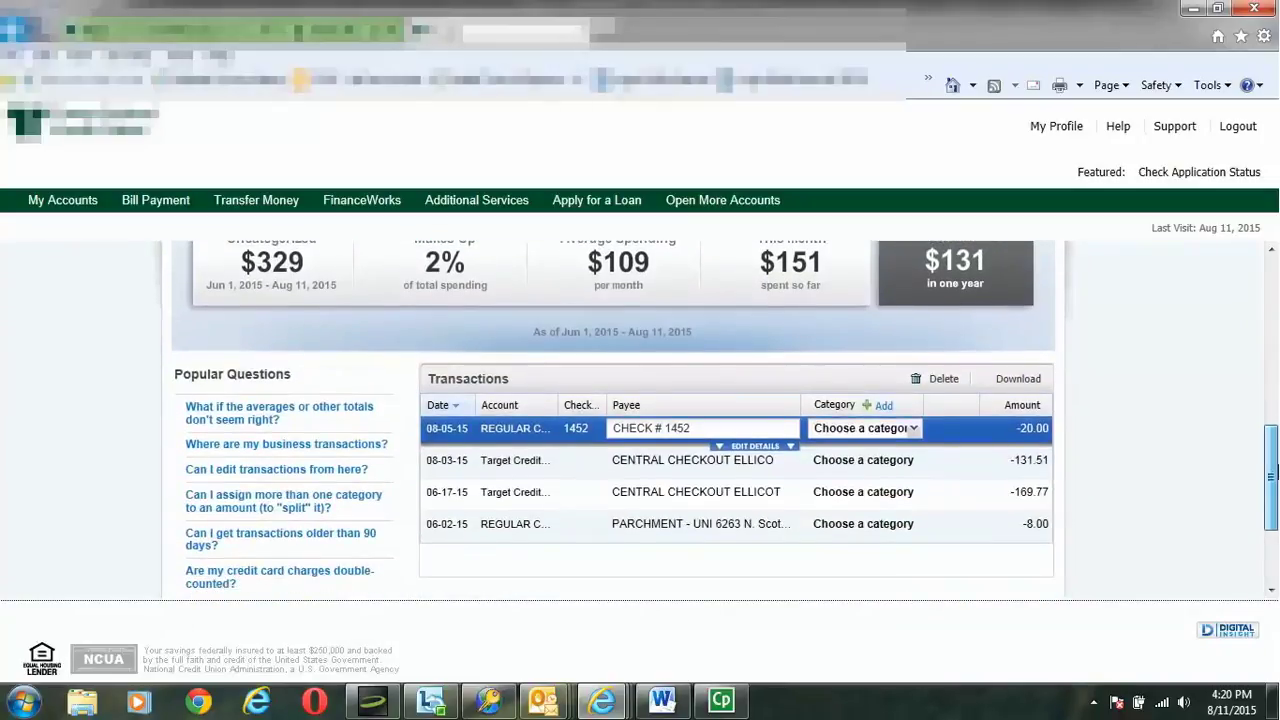
pyautogui.click(908, 465)
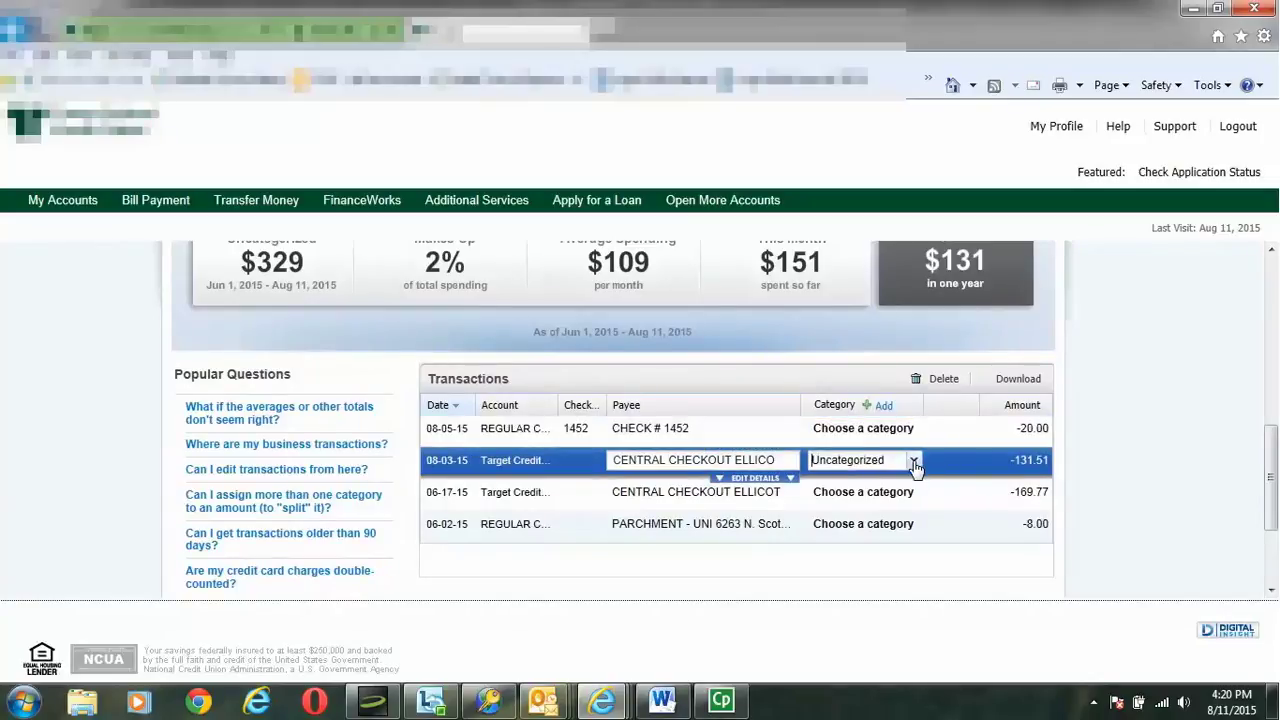
pyautogui.click(914, 462)
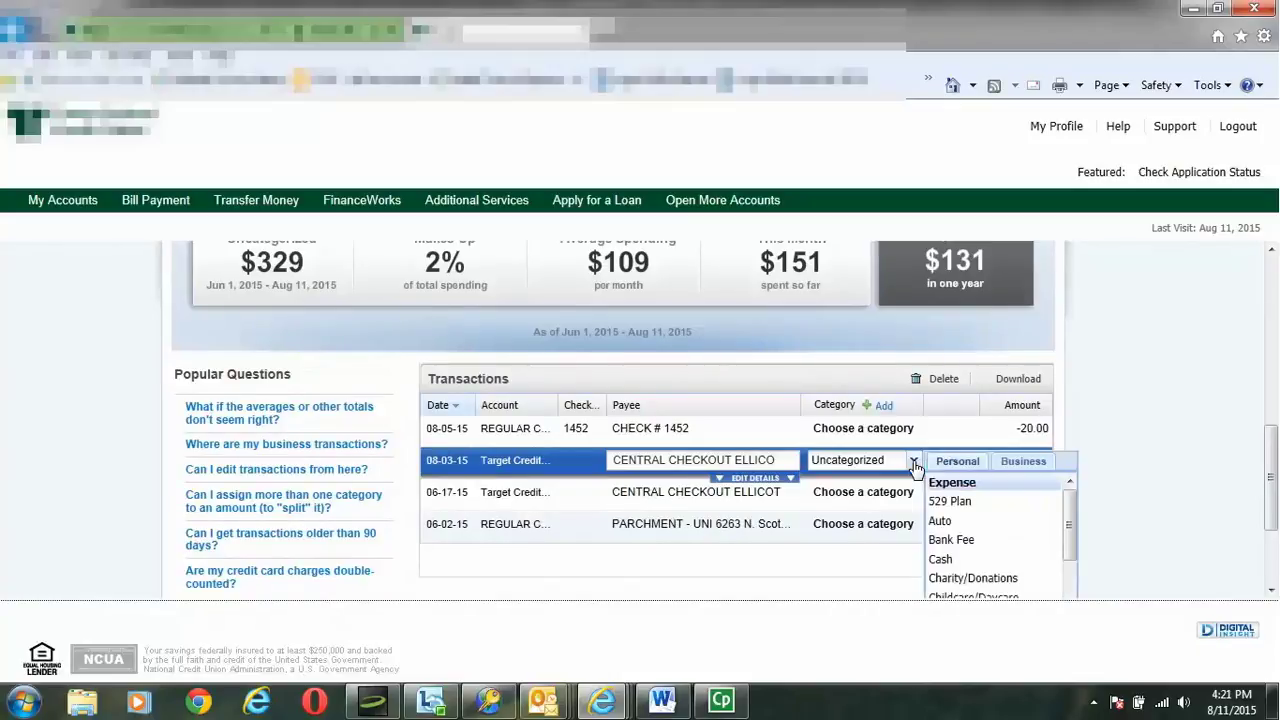
pyautogui.scroll(-10, 1069, 517)
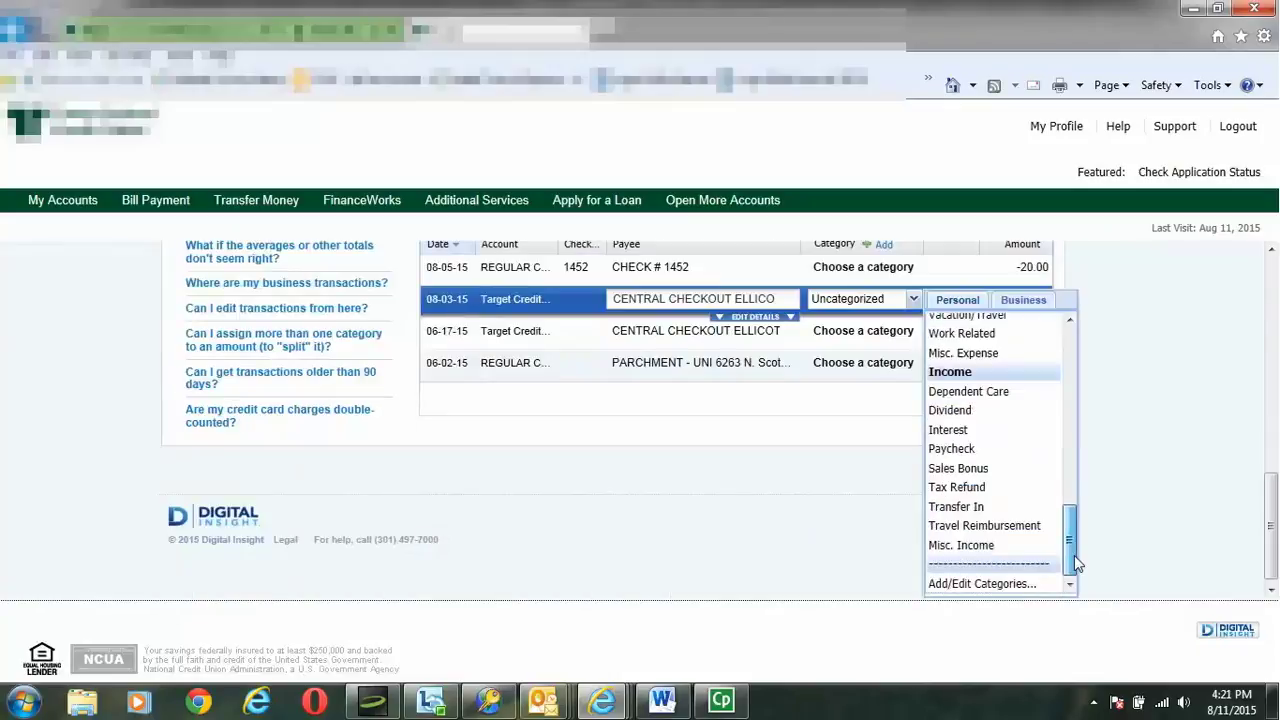
pyautogui.moveTo(1074, 554); pyautogui.dragTo(1071, 426)
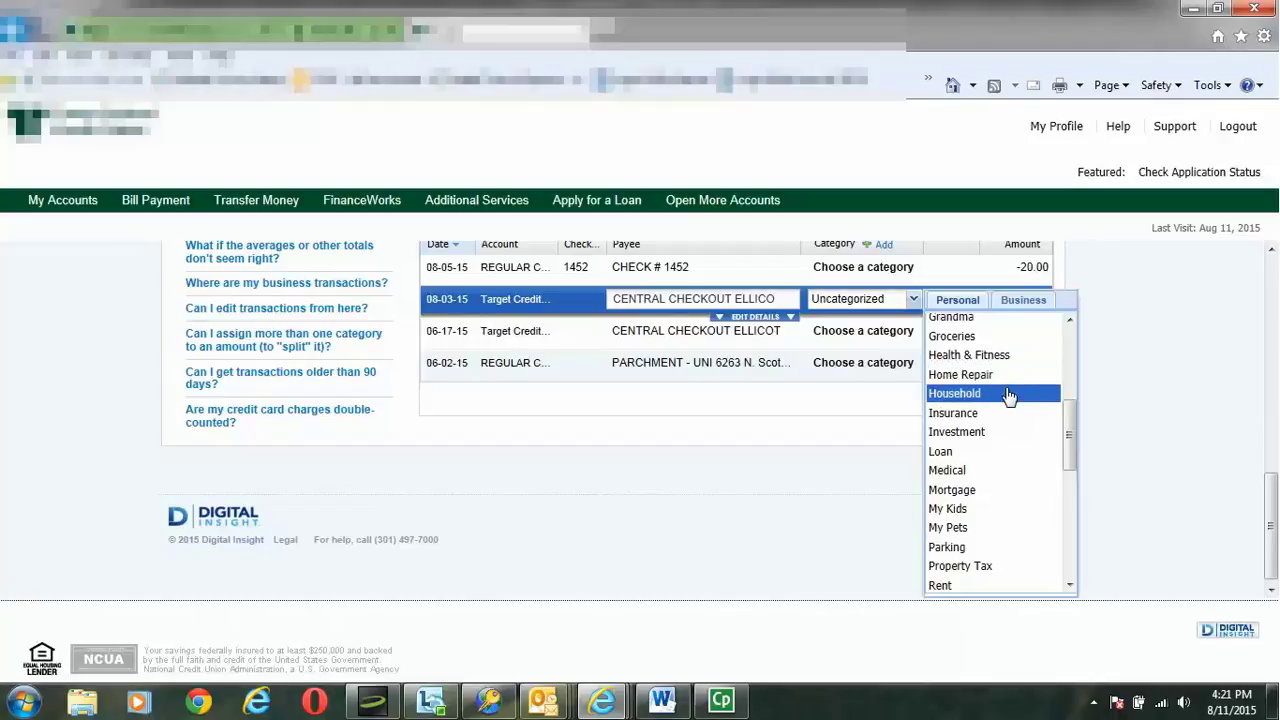
pyautogui.click(1008, 394)
# - Categorize the 06-17-15 Central Checkout transaction as Household as well
pyautogui.click(910, 344)
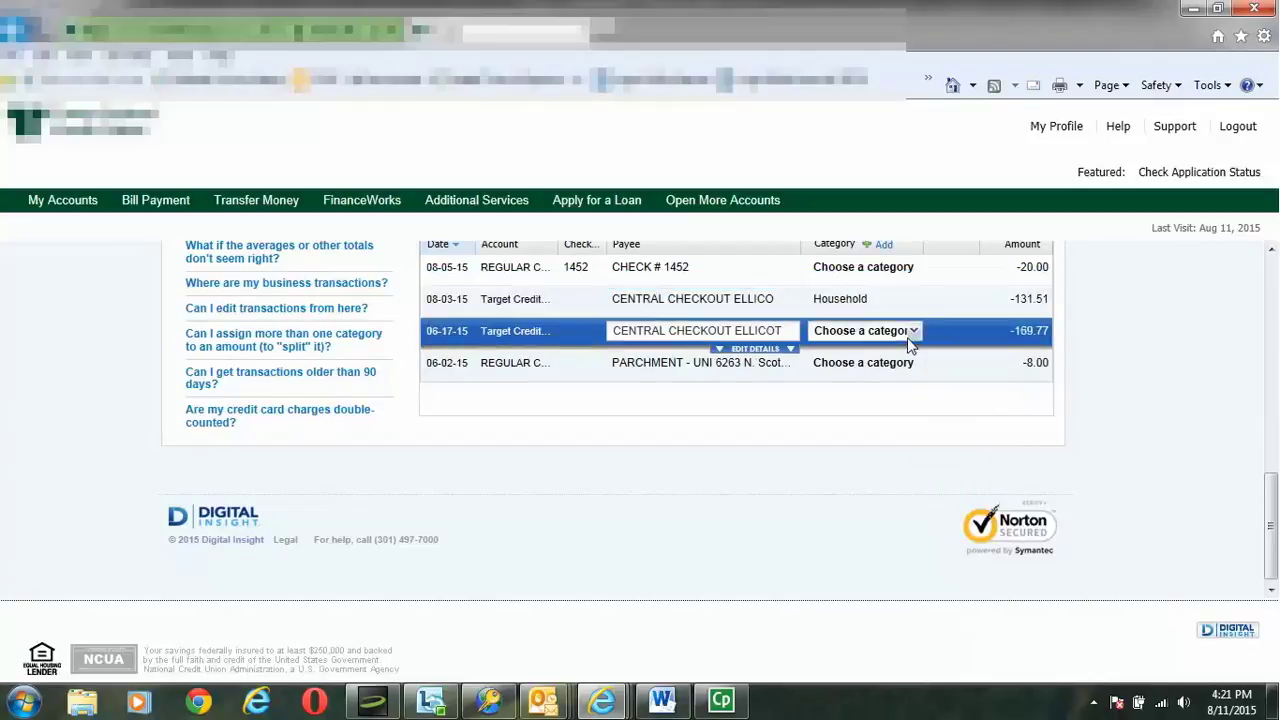
pyautogui.click(913, 332)
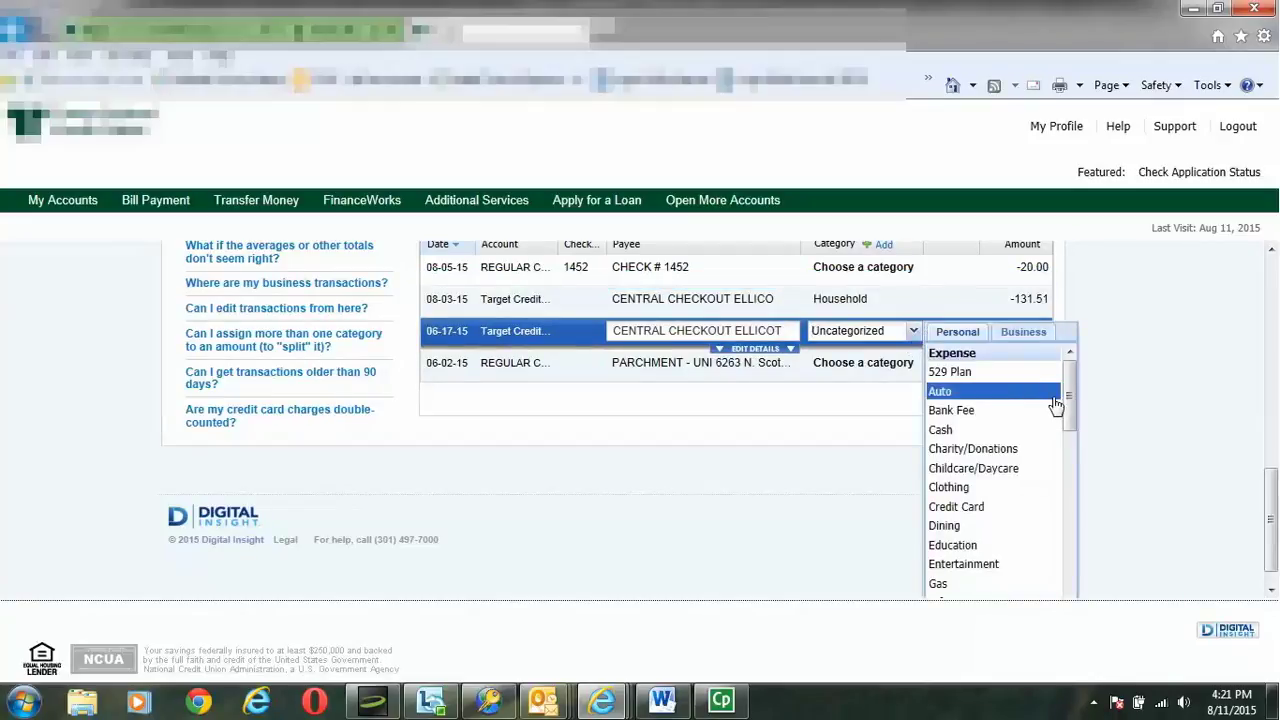
pyautogui.moveTo(1071, 392)
pyautogui.mouseDown()
pyautogui.moveTo(1069, 446)
pyautogui.moveTo(1068, 433)
pyautogui.mouseUp()
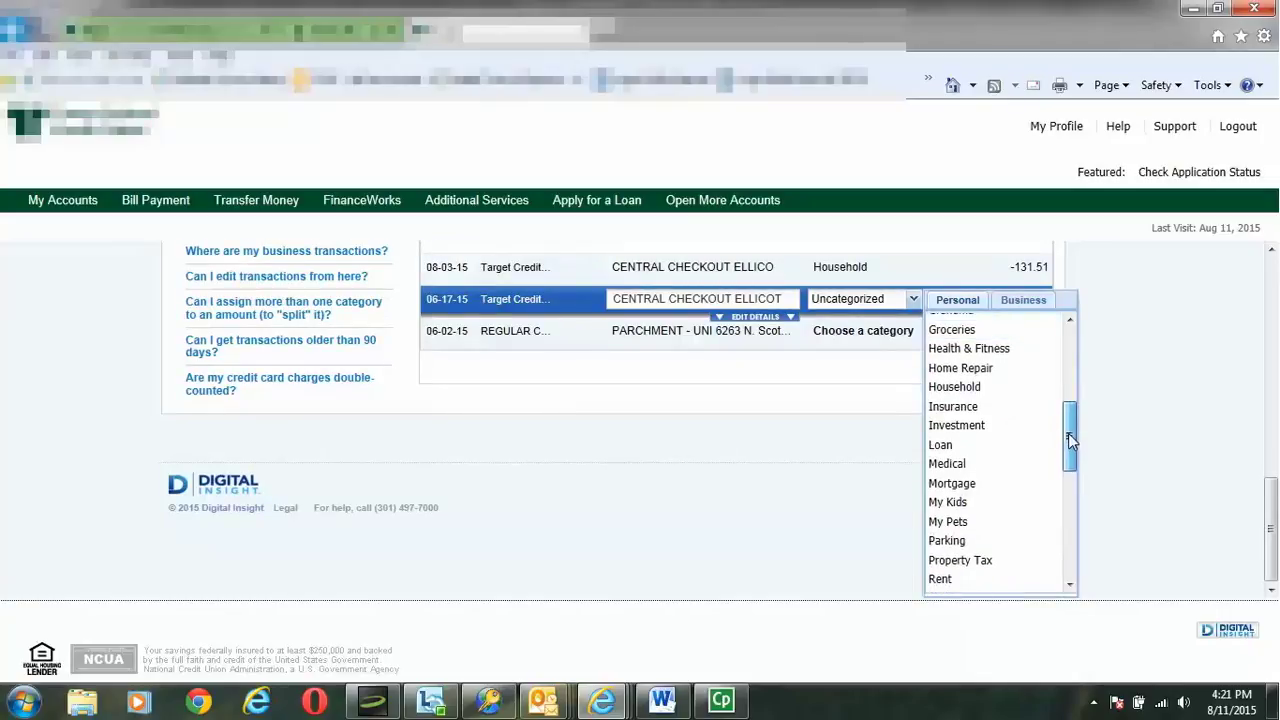
pyautogui.click(1014, 392)
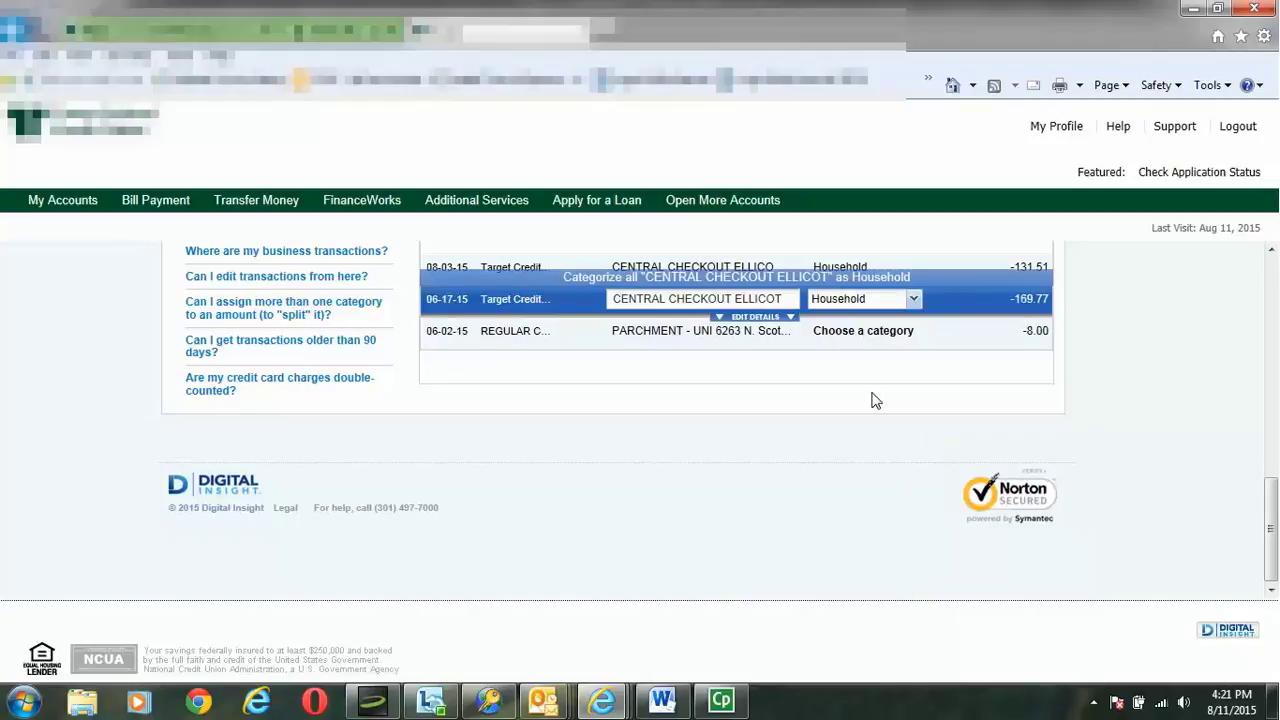
pyautogui.scroll(1, 1272, 505)
pyautogui.moveTo(1271, 499); pyautogui.dragTo(1267, 372)
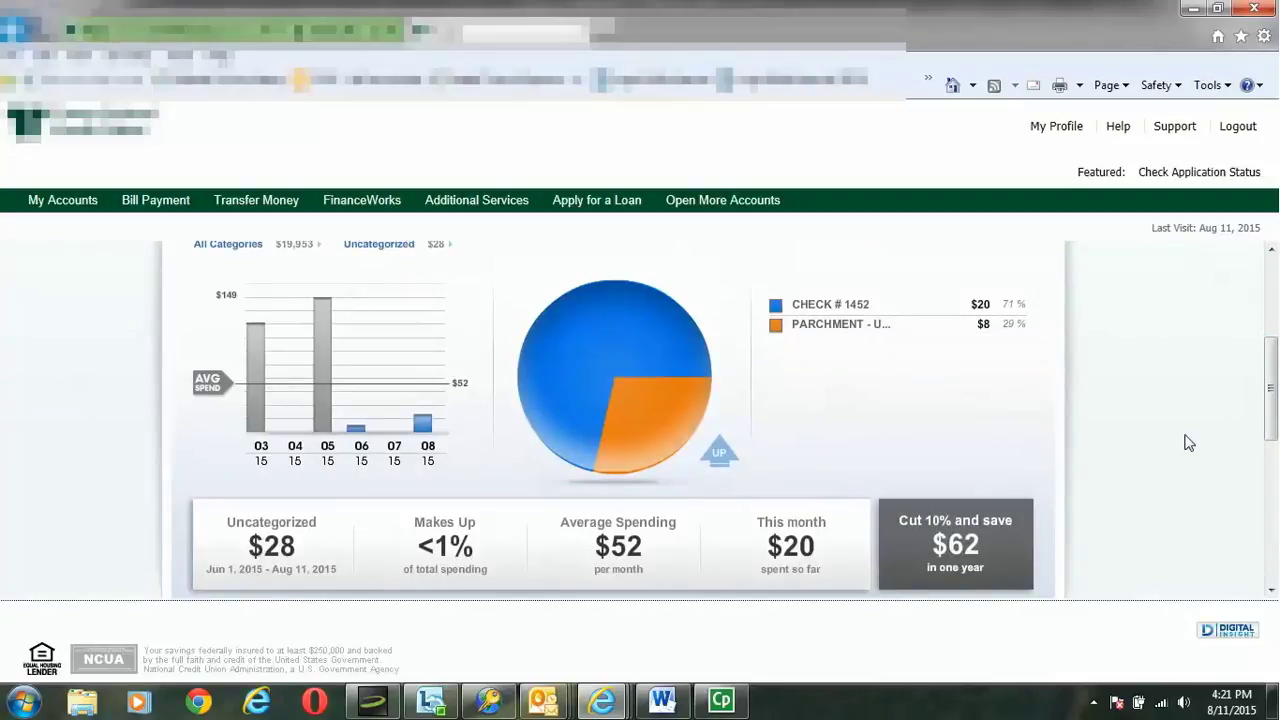
pyautogui.moveTo(1274, 397); pyautogui.dragTo(1276, 330)
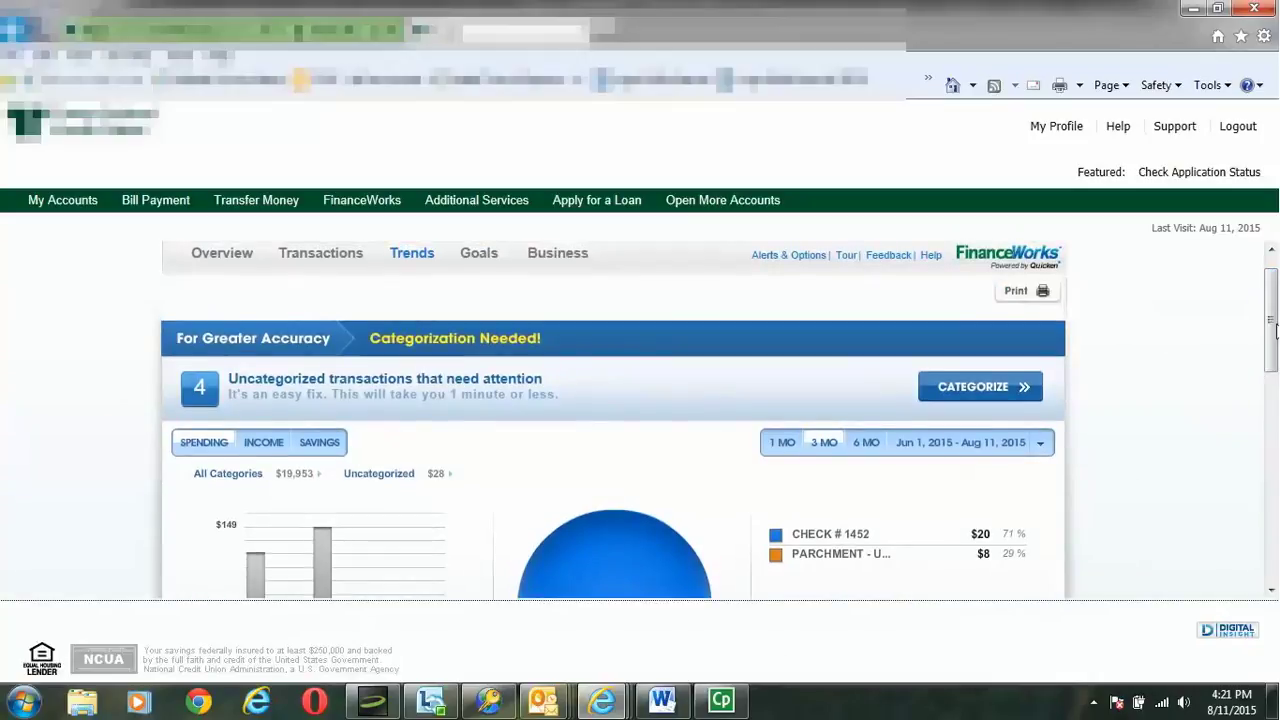
pyautogui.click(481, 265)
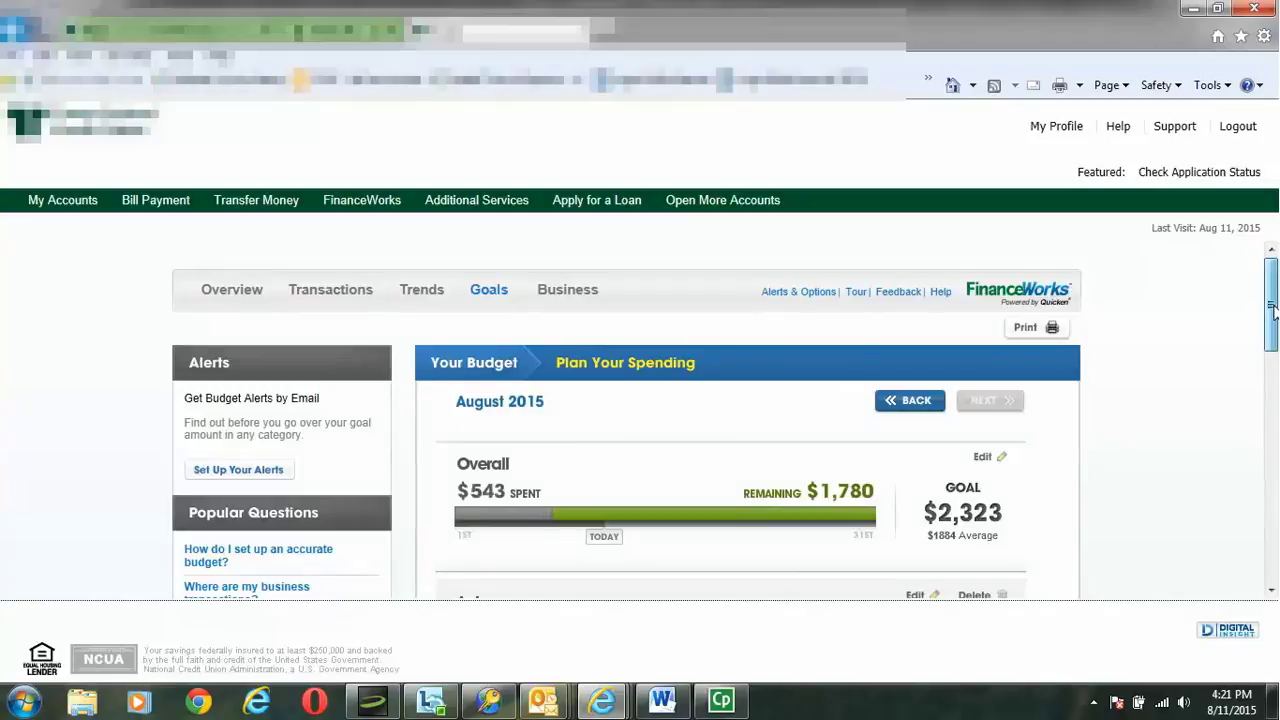
pyautogui.moveTo(1273, 316); pyautogui.dragTo(1275, 433)
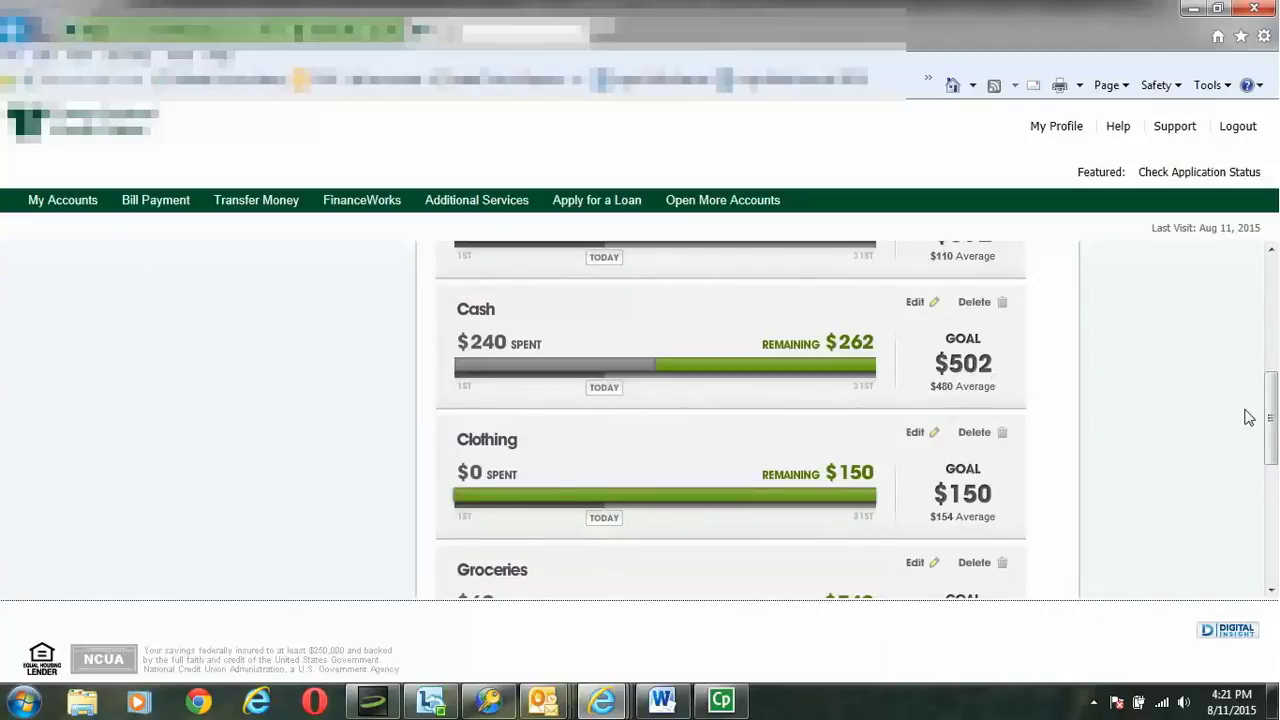
pyautogui.moveTo(1275, 430); pyautogui.dragTo(1273, 329)
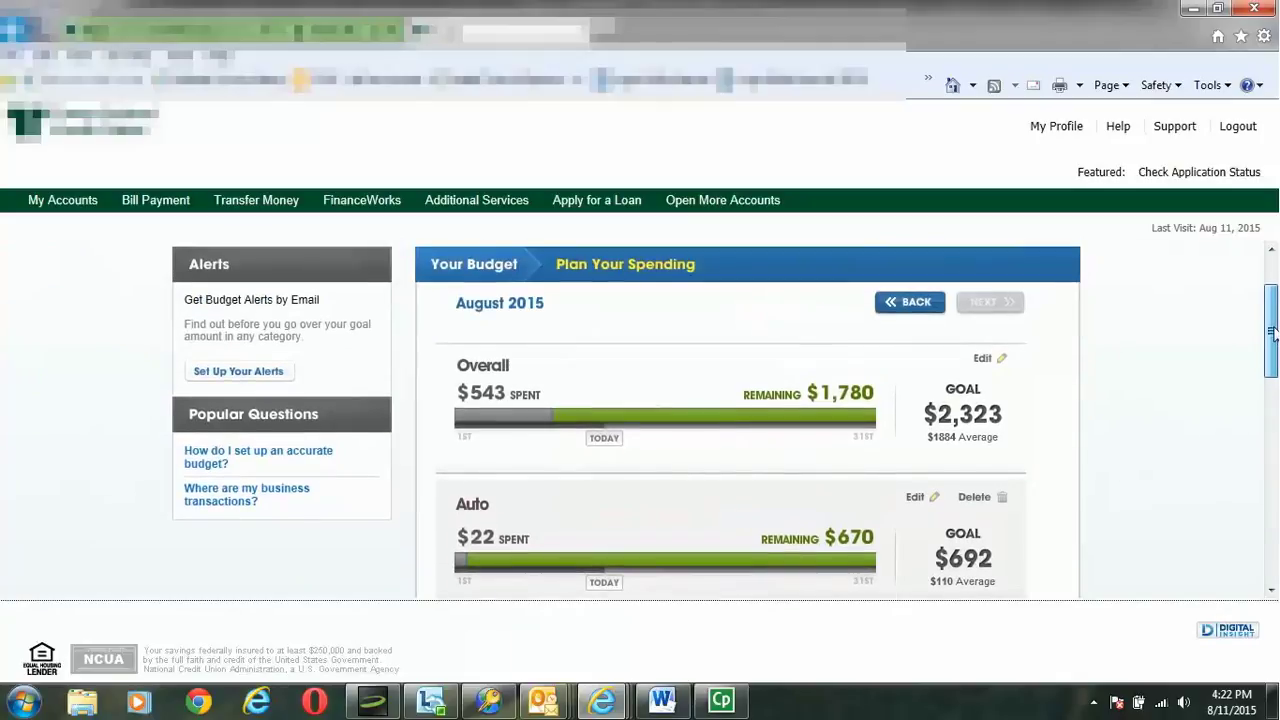
# - Save the Auto budget goal unchanged at $692
pyautogui.click(915, 498)
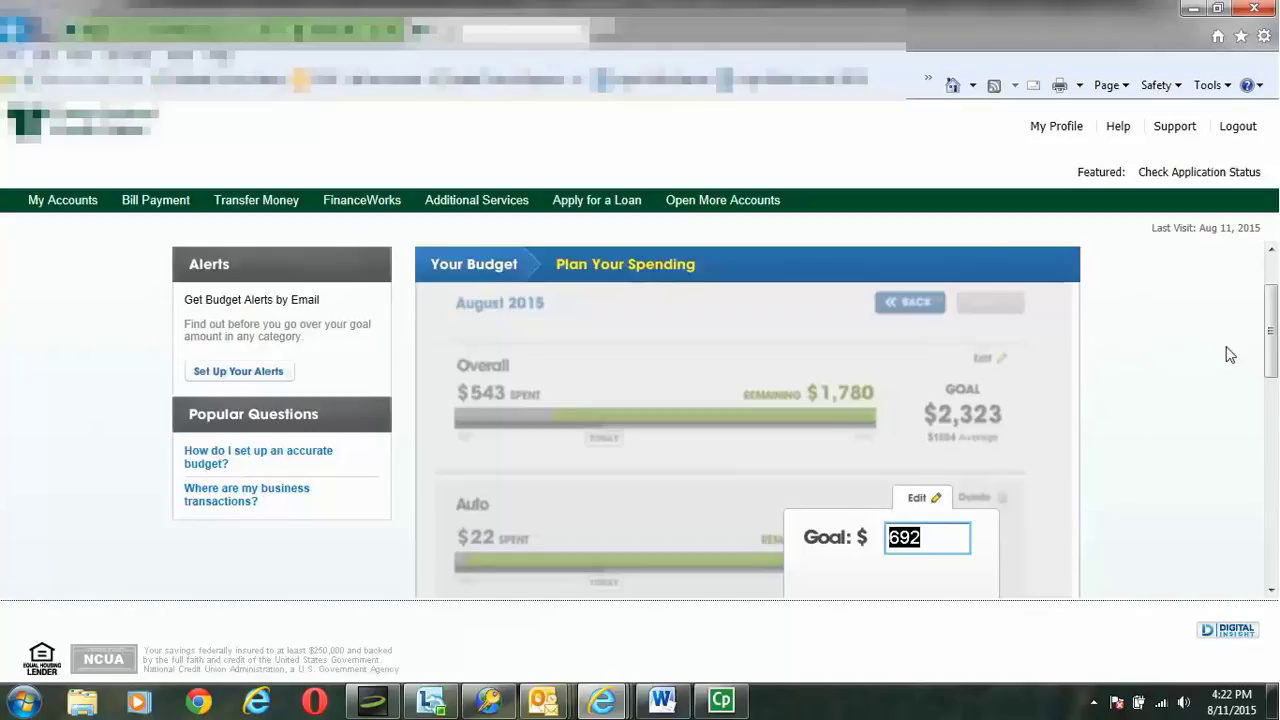
pyautogui.moveTo(1271, 334); pyautogui.dragTo(1274, 288)
pyautogui.click(820, 482)
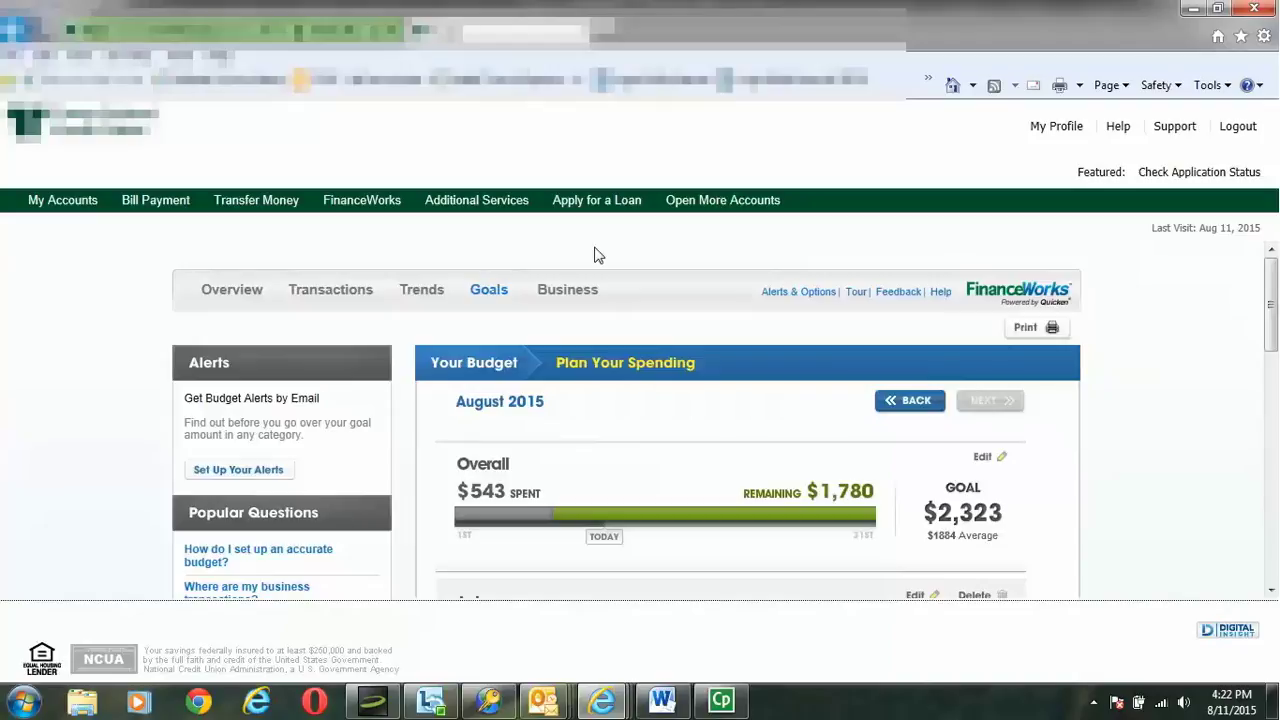
# - From the Overview, open Trends for the $1,933 of Groceries spending
pyautogui.click(229, 300)
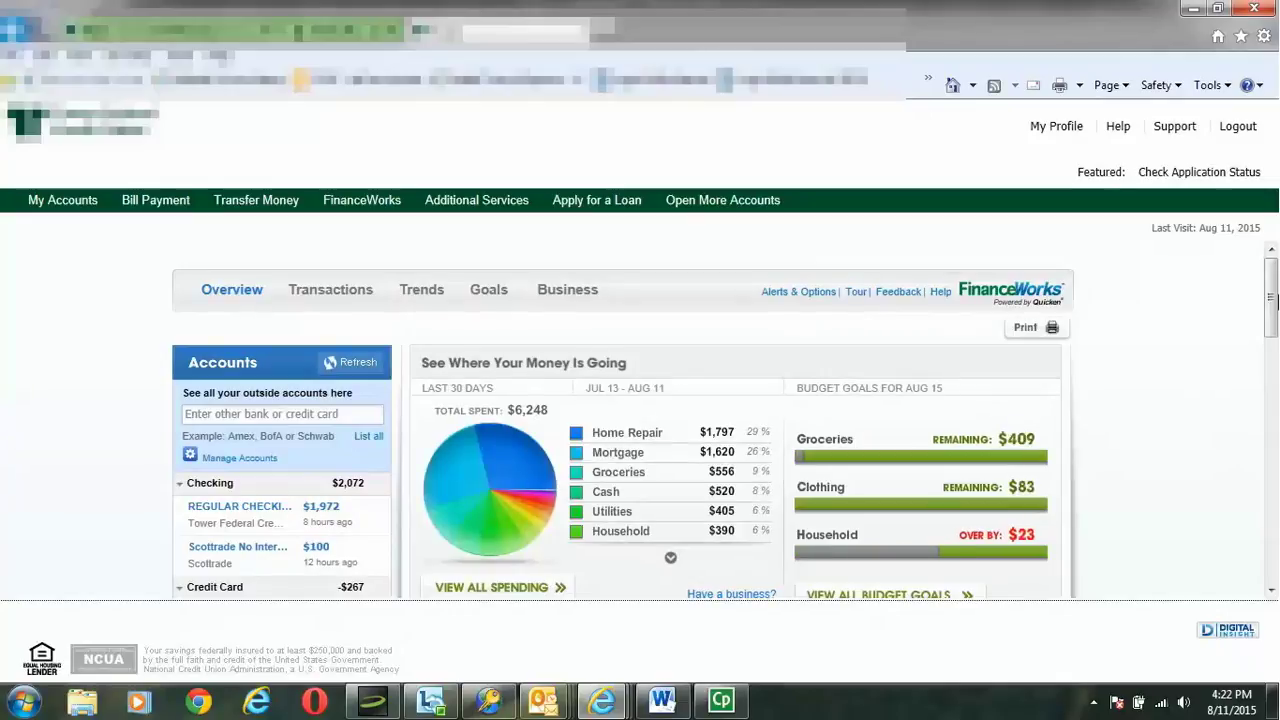
pyautogui.moveTo(1275, 298); pyautogui.dragTo(1261, 335)
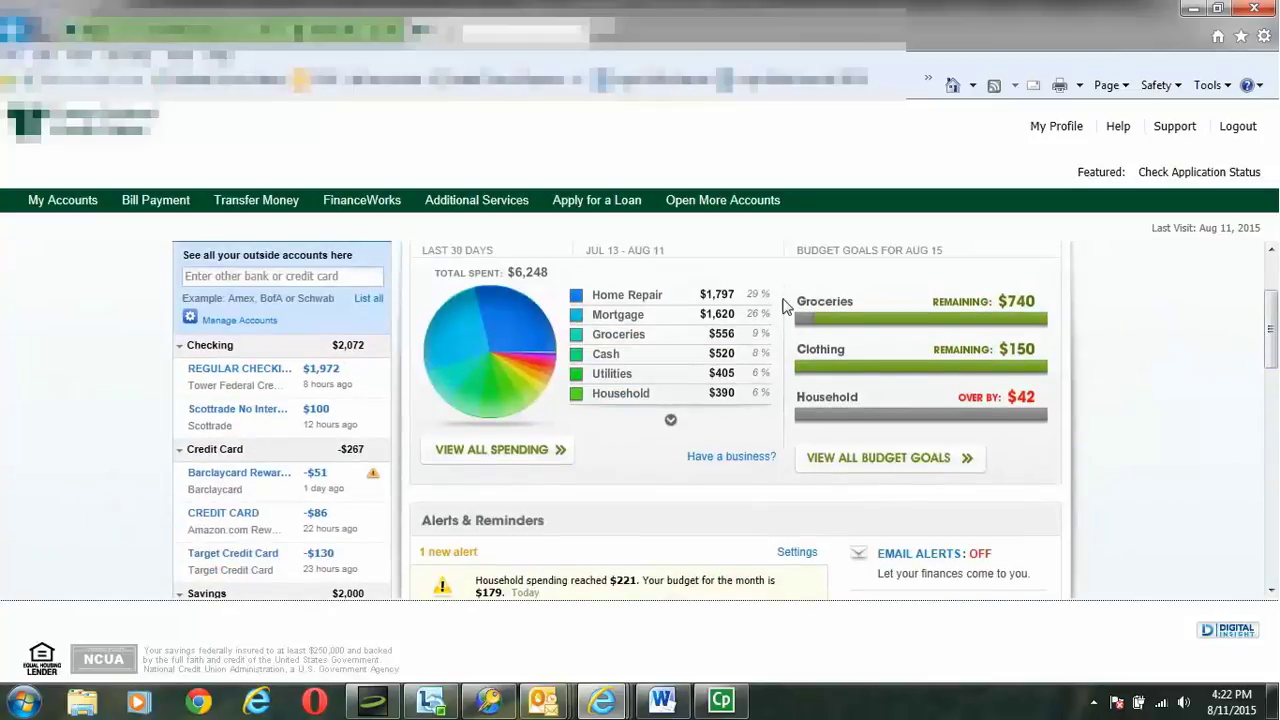
pyautogui.click(628, 337)
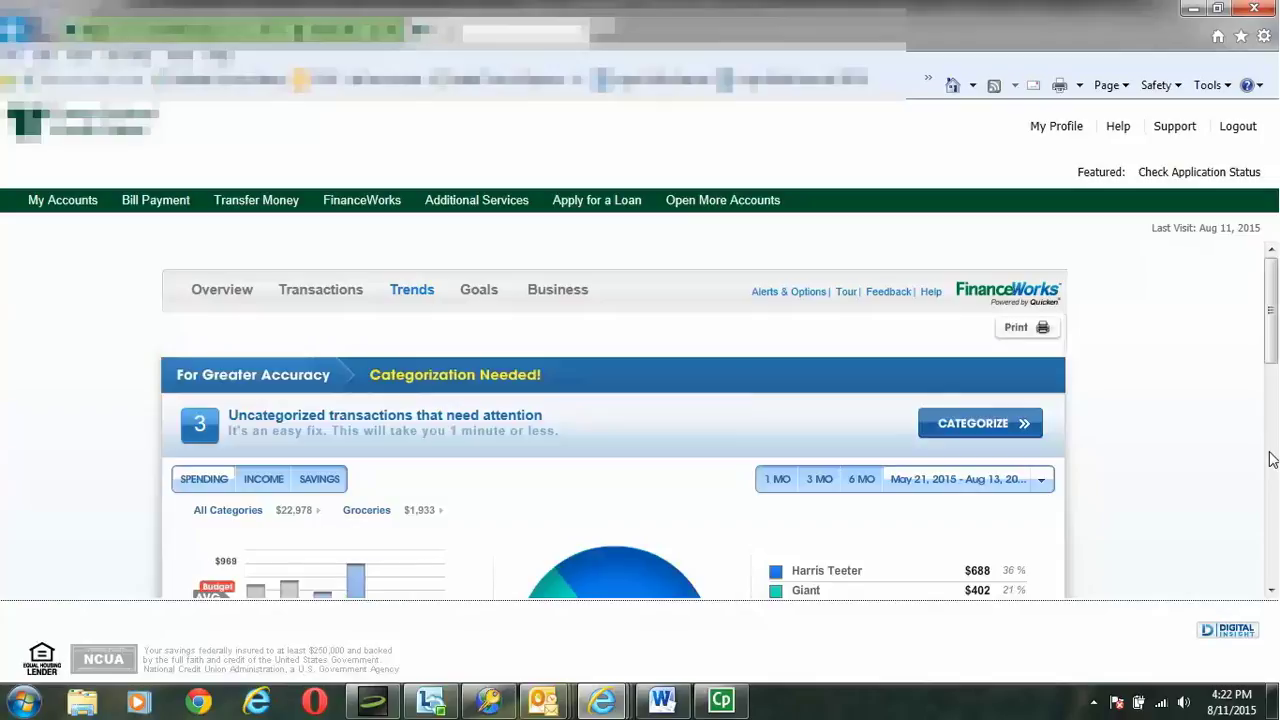
pyautogui.scroll(-3, 1272, 458)
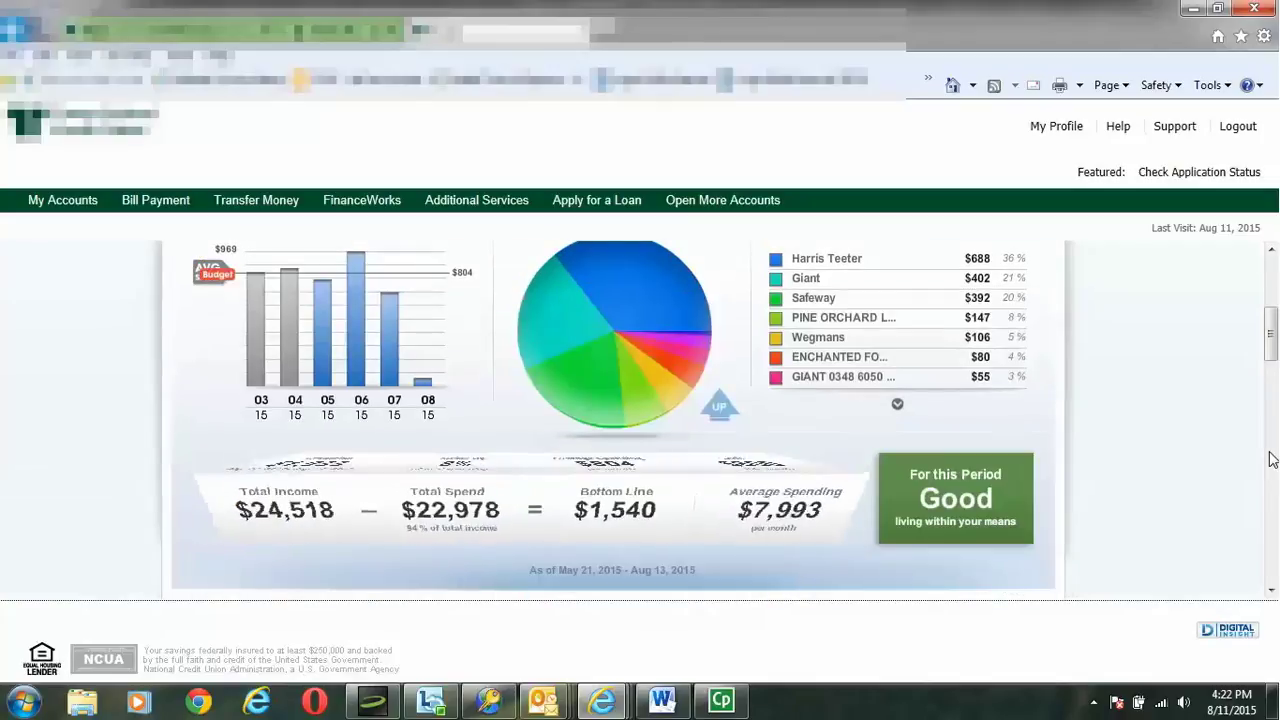
pyautogui.scroll(-3, 1272, 458)
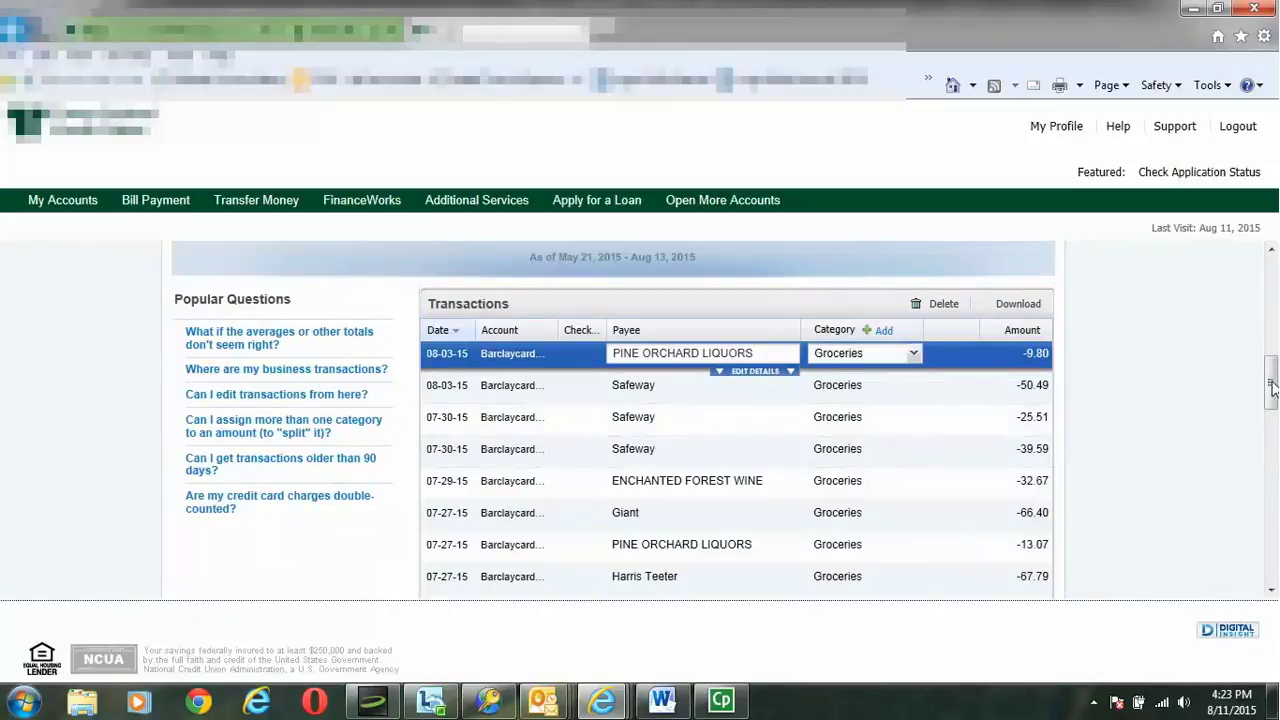
pyautogui.moveTo(1272, 388); pyautogui.dragTo(1272, 285)
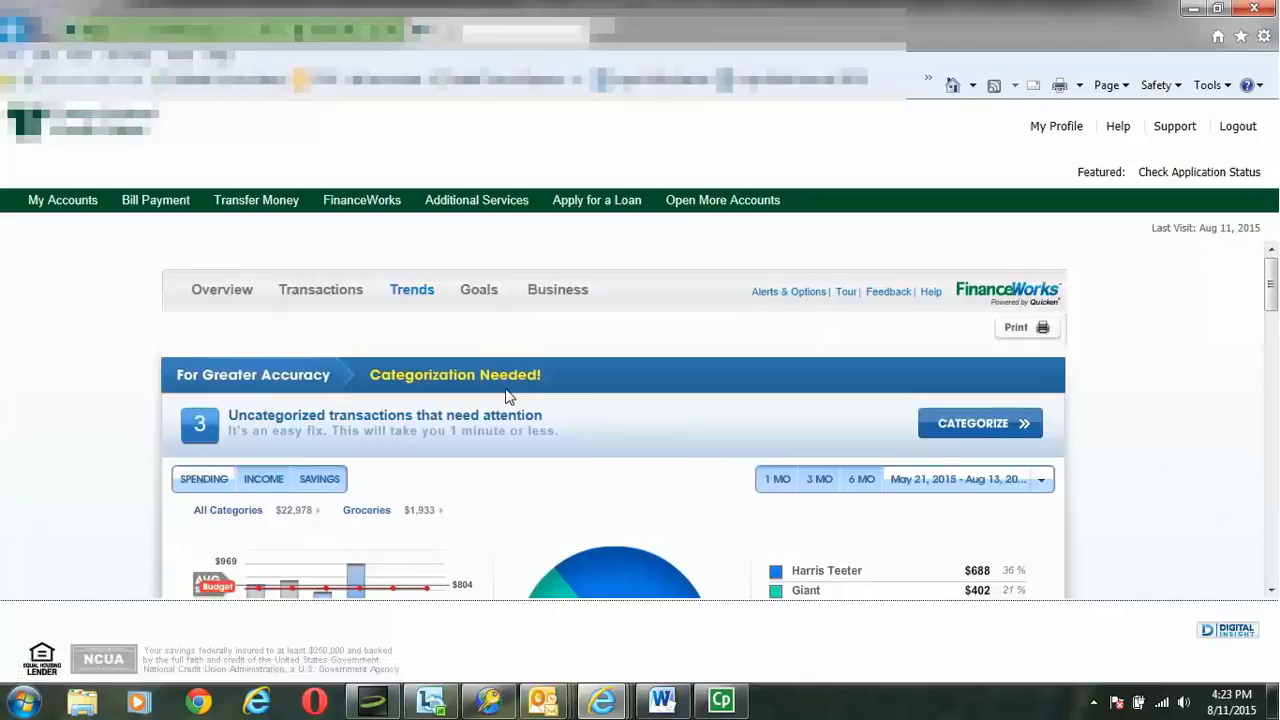
# - Return to the Overview and inspect the 30-day spending pie slices and budget goals
pyautogui.click(218, 294)
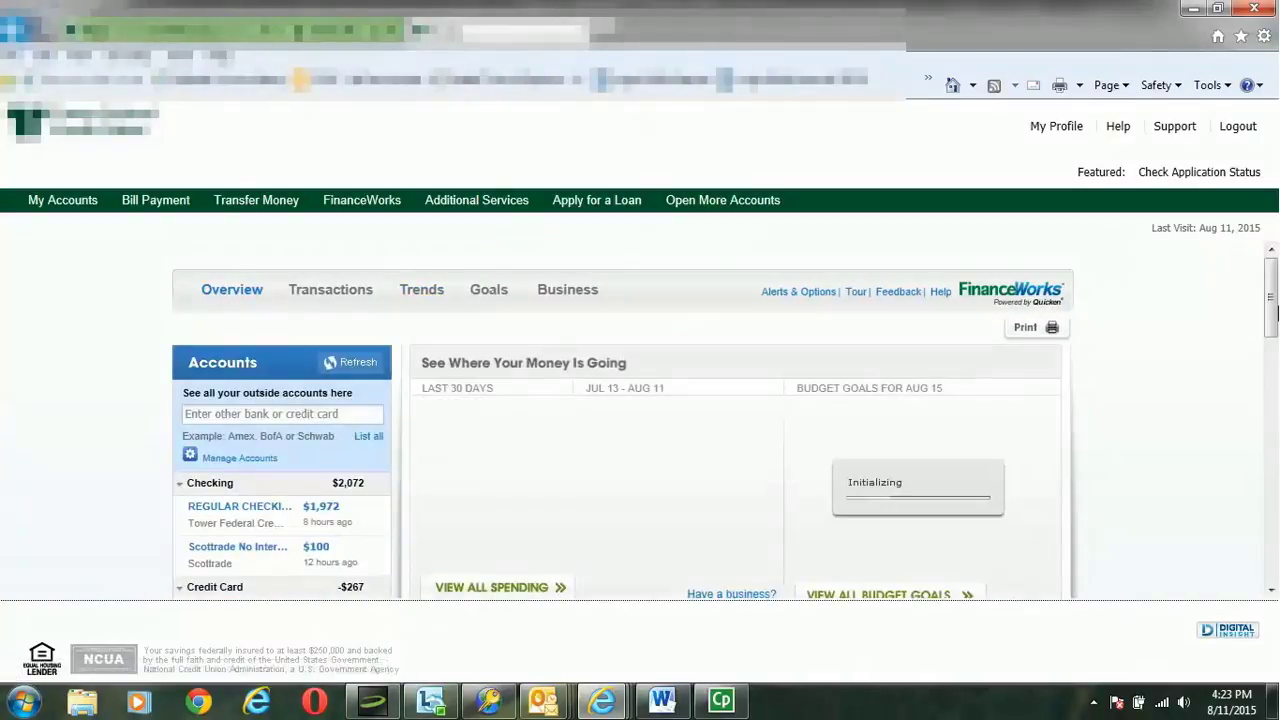
pyautogui.moveTo(1276, 313); pyautogui.dragTo(1274, 352)
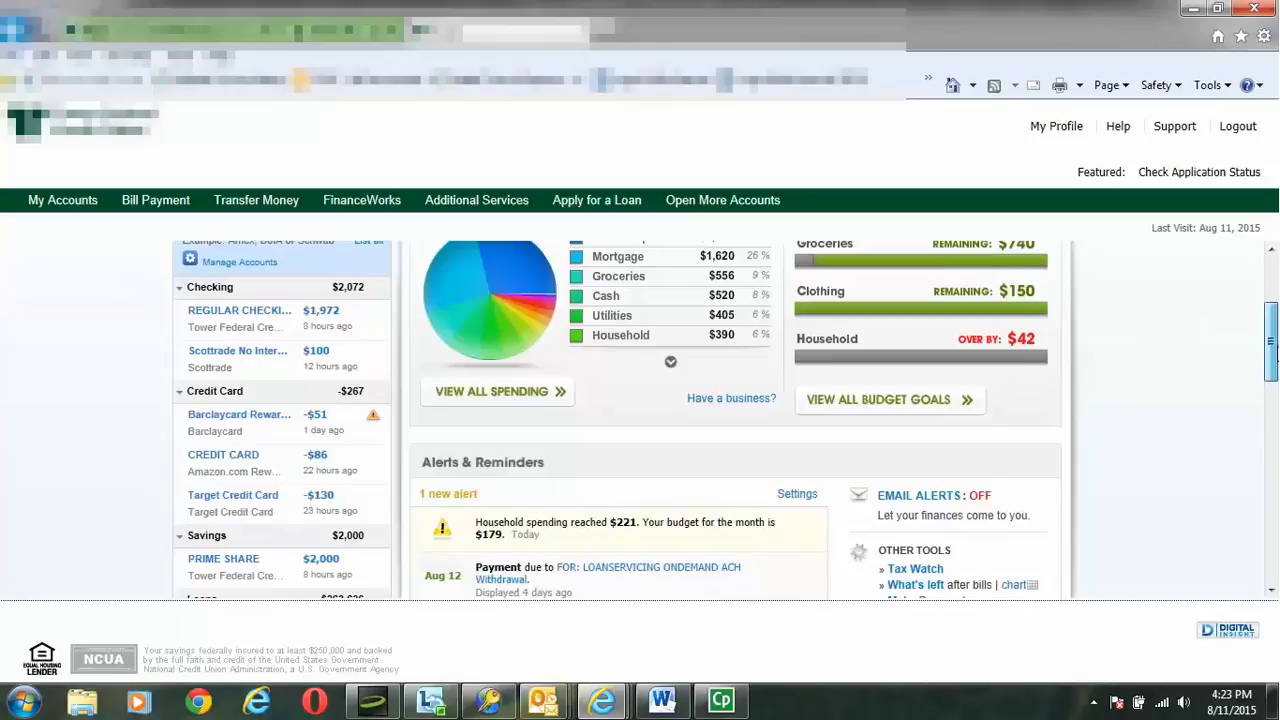
pyautogui.moveTo(1274, 352); pyautogui.dragTo(1274, 338)
pyautogui.moveTo(472, 350)
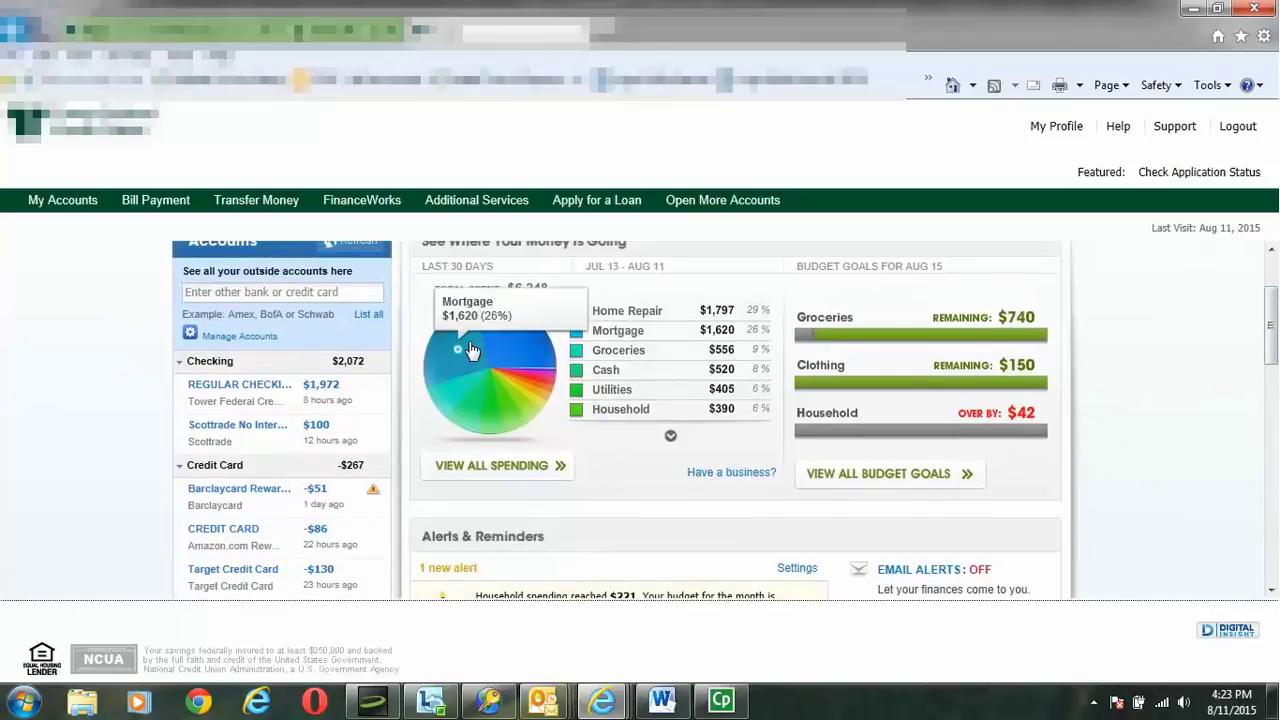
pyautogui.moveTo(522, 326)
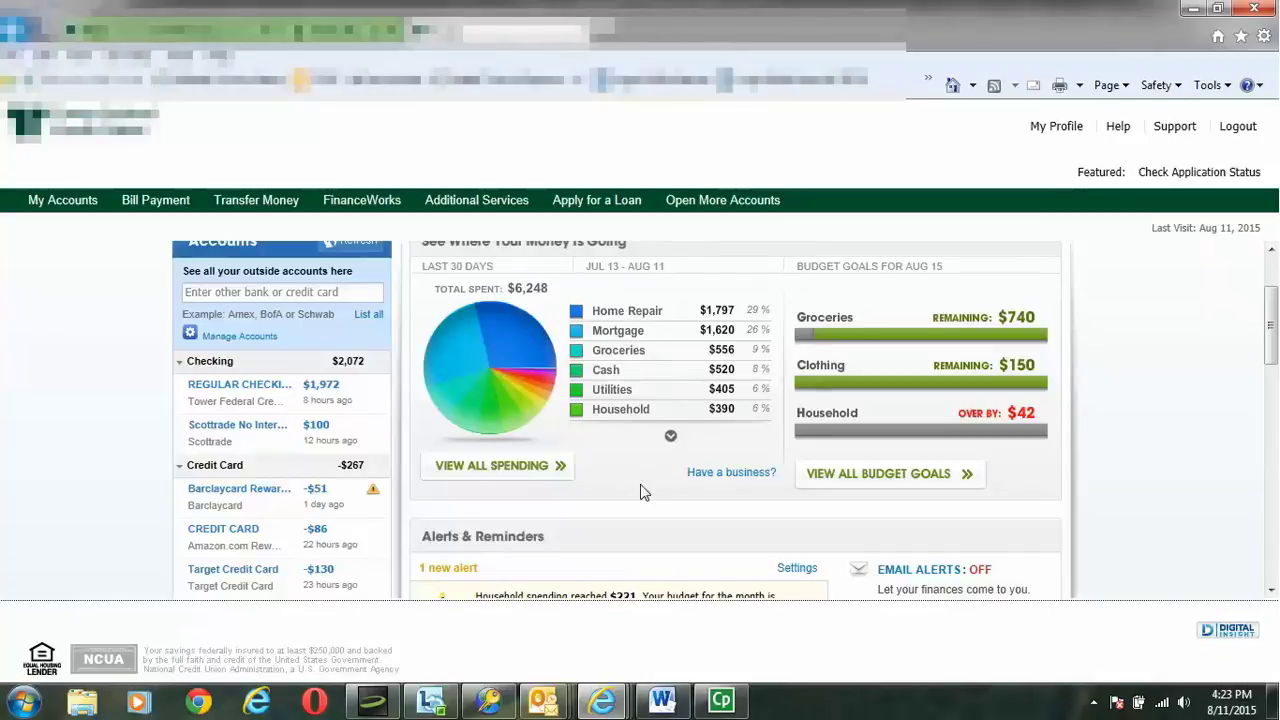
# - List the Barclaycard Rewards credit card's transactions with their categories
pyautogui.click(253, 492)
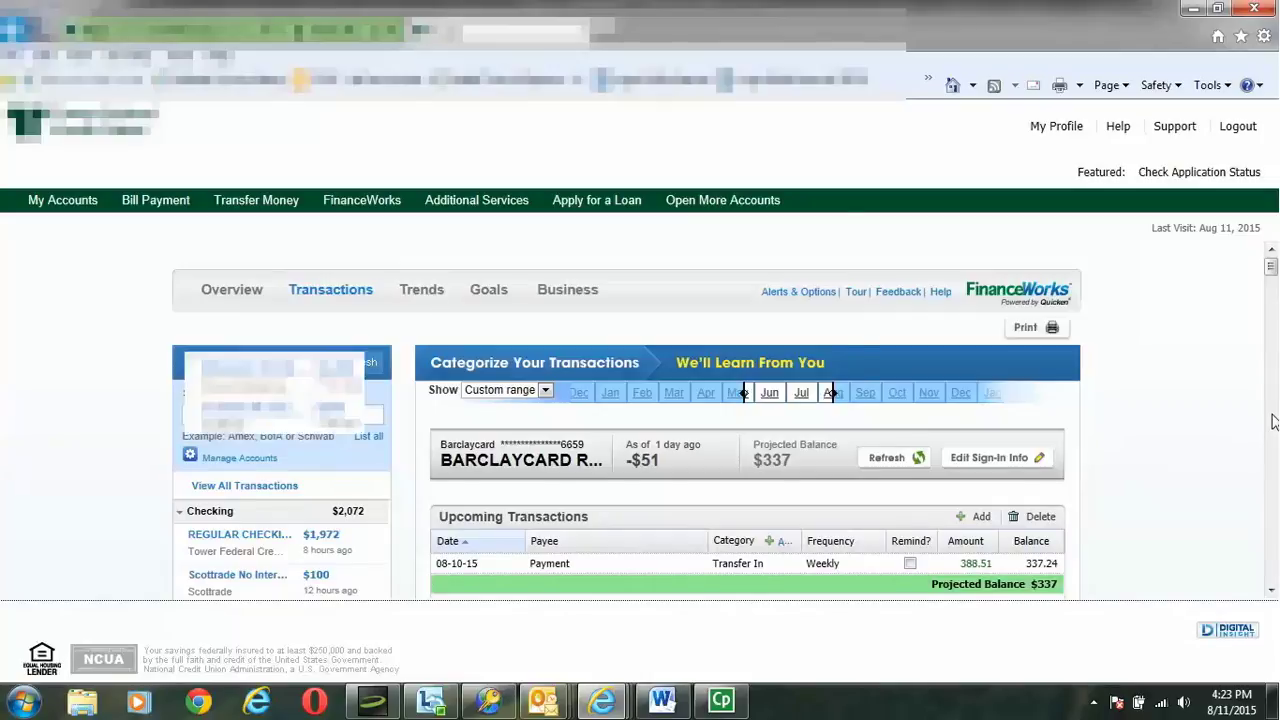
pyautogui.scroll(-5, 1272, 422)
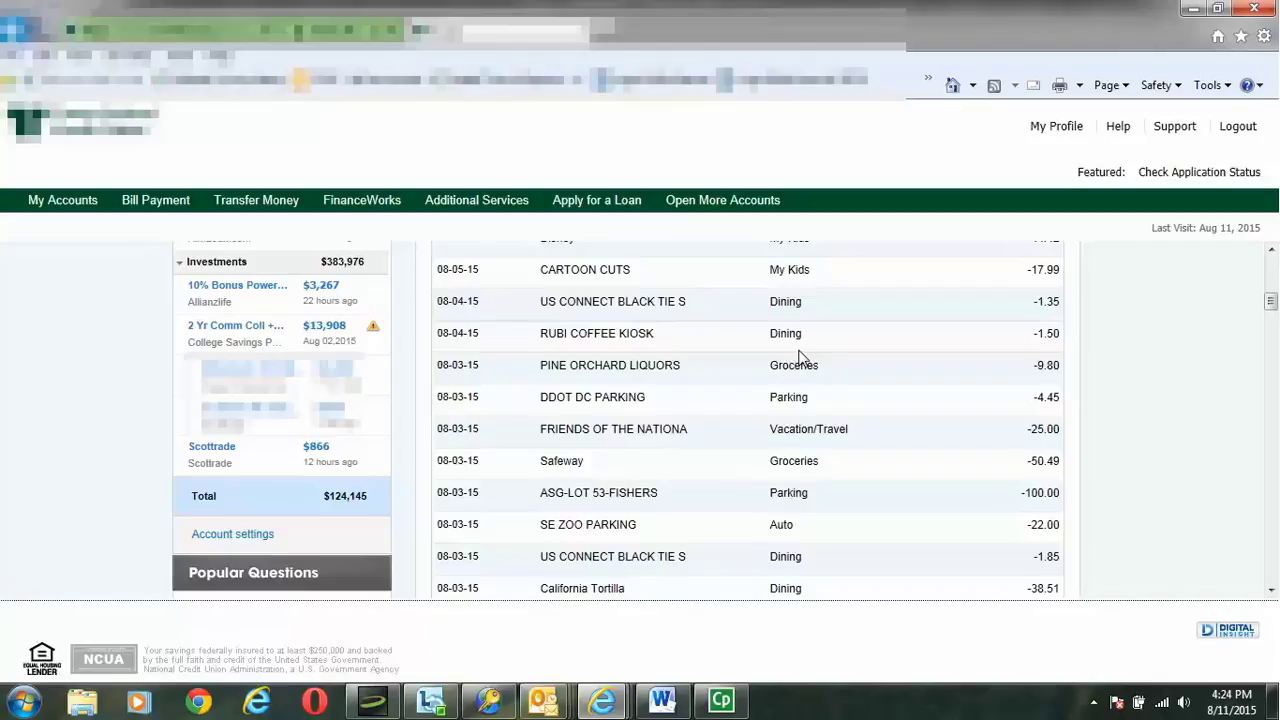
pyautogui.moveTo(1272, 320); pyautogui.dragTo(1273, 299)
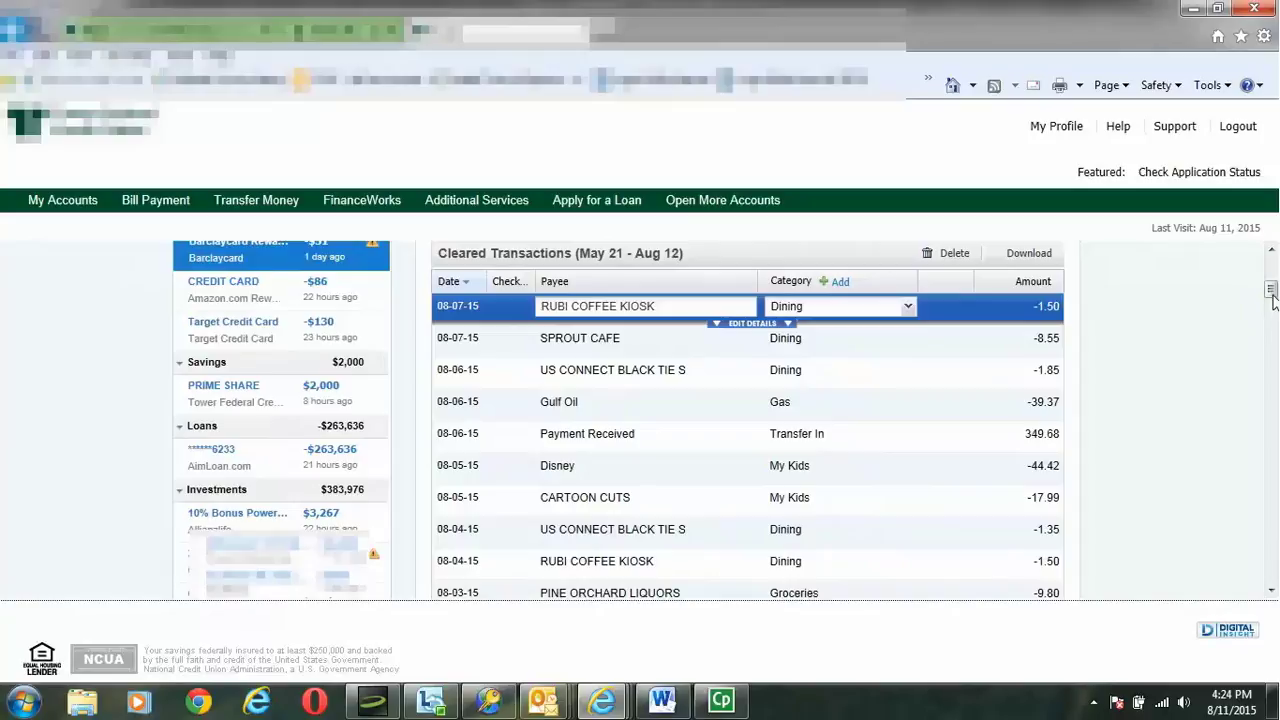